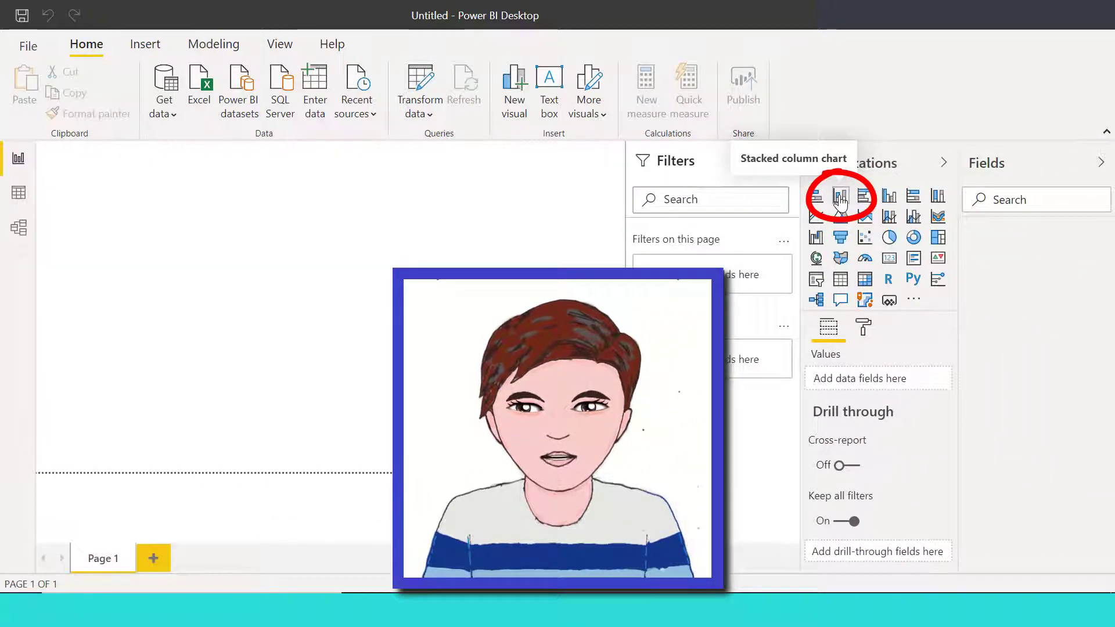
# Step: Add a stacked column chart to the report page and enlarge it in width and height
pyautogui.click(840, 198)
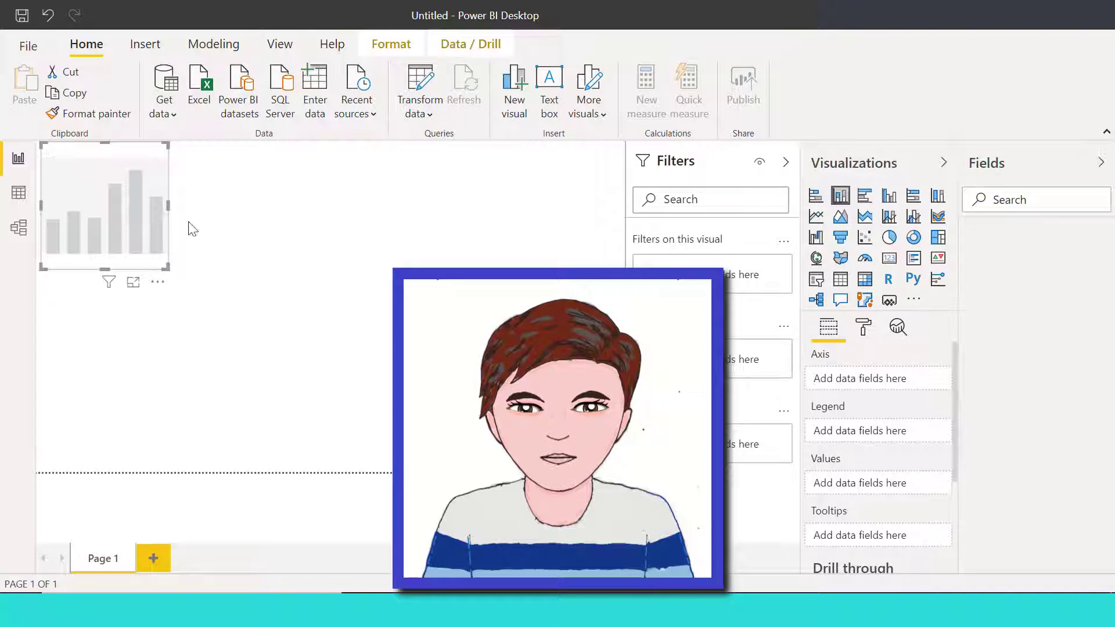
pyautogui.moveTo(168, 205); pyautogui.dragTo(445, 238)
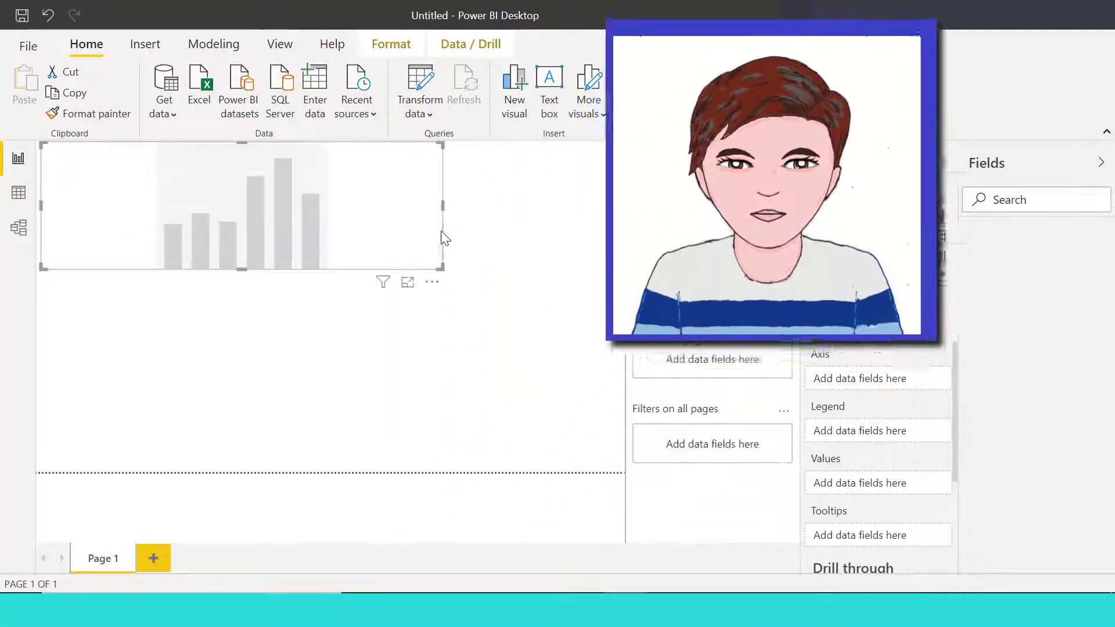
pyautogui.moveTo(241, 268); pyautogui.dragTo(241, 418)
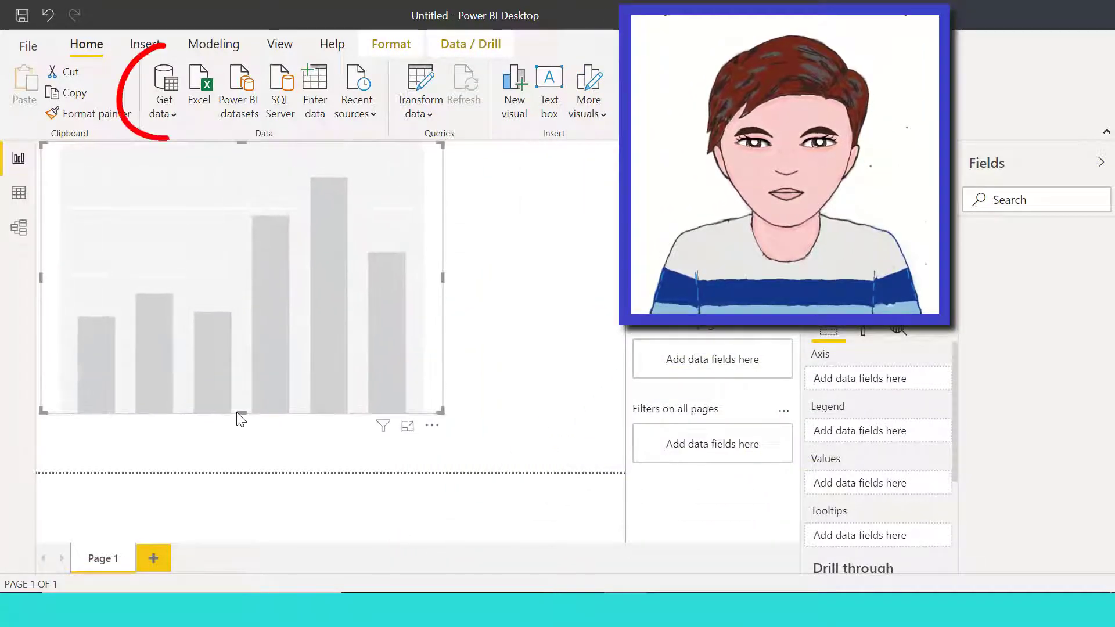
# Step: Load the "Confirmed Cases for chart" sheet from the Excel workbook "Data for Shuffle"
pyautogui.click(164, 117)
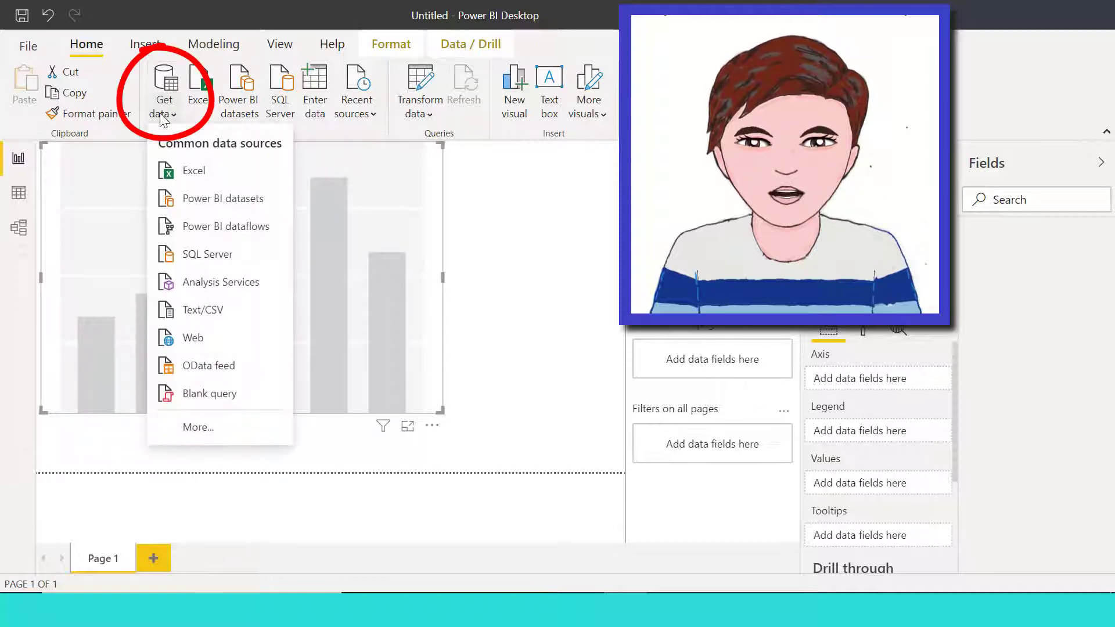
pyautogui.click(194, 170)
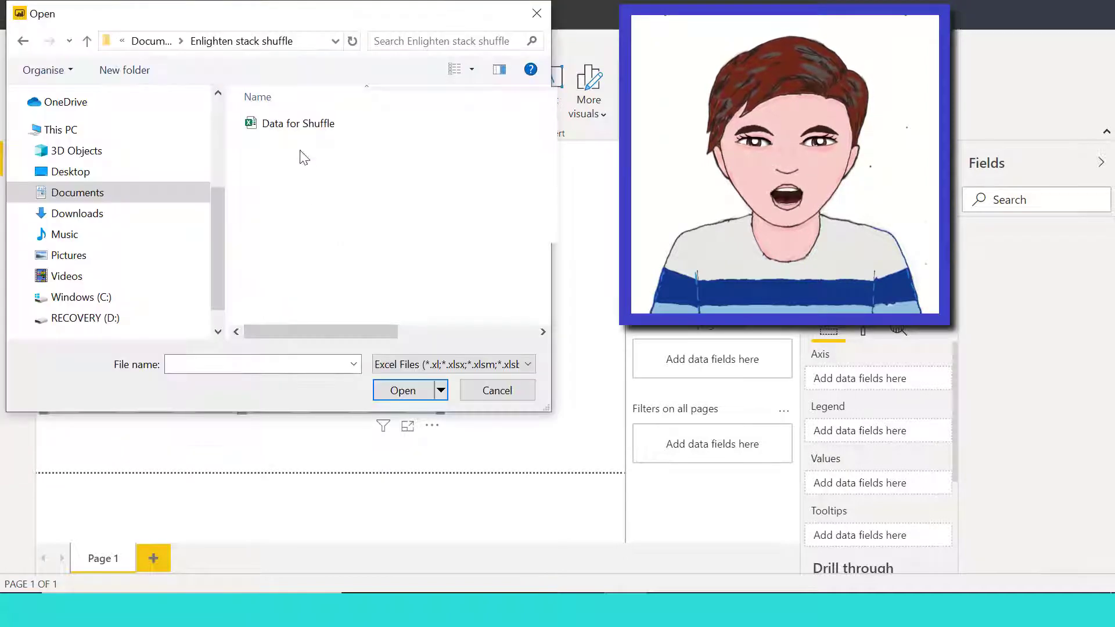
pyautogui.click(304, 125)
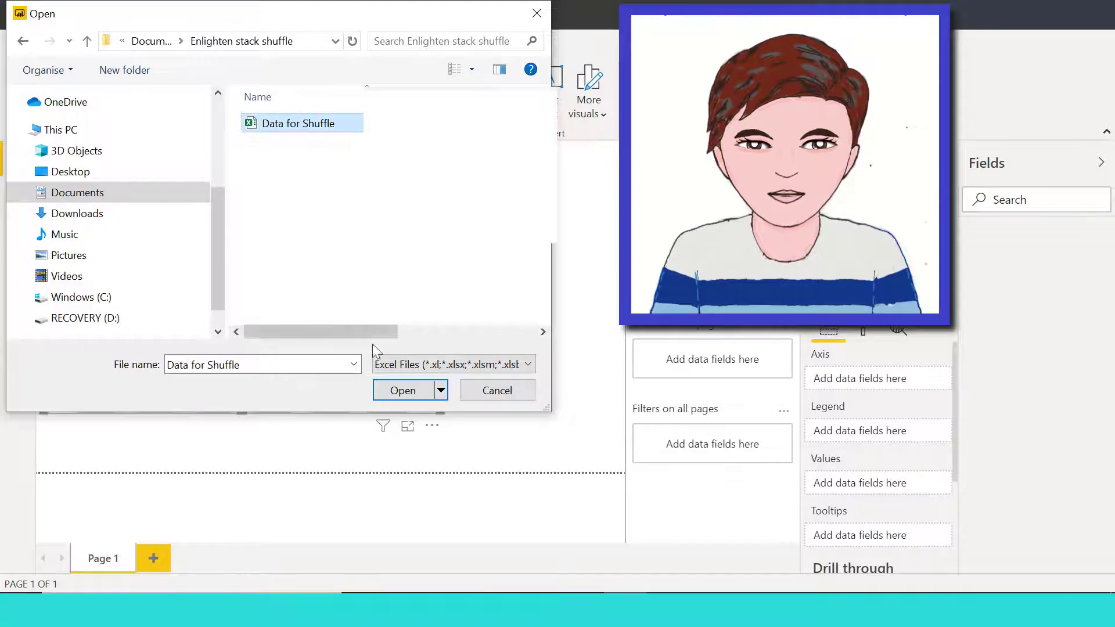
pyautogui.click(403, 390)
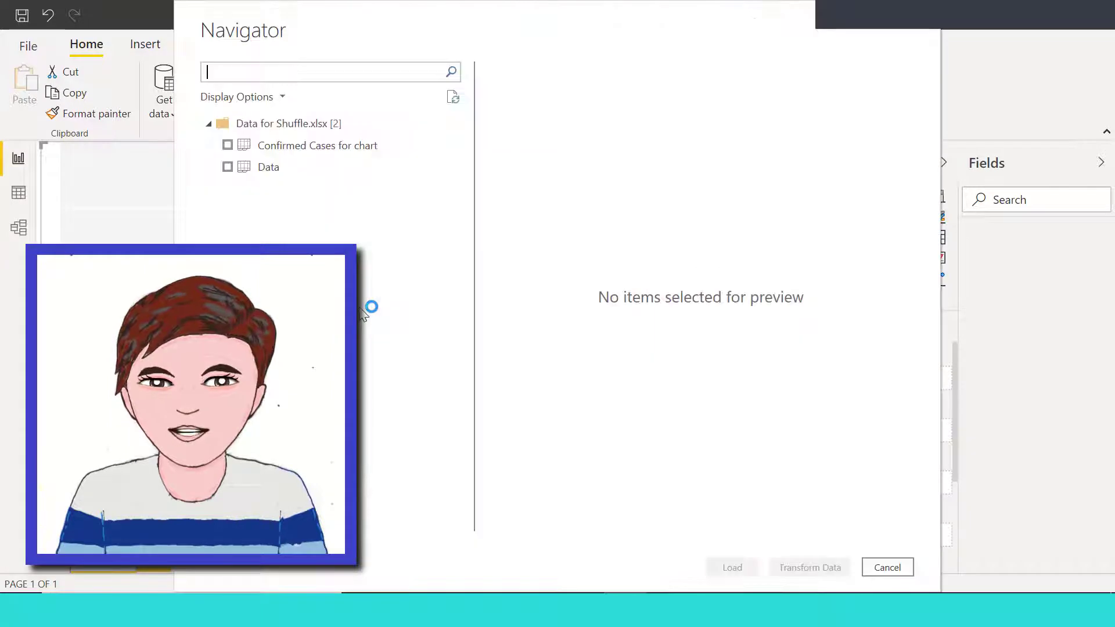
pyautogui.click(227, 146)
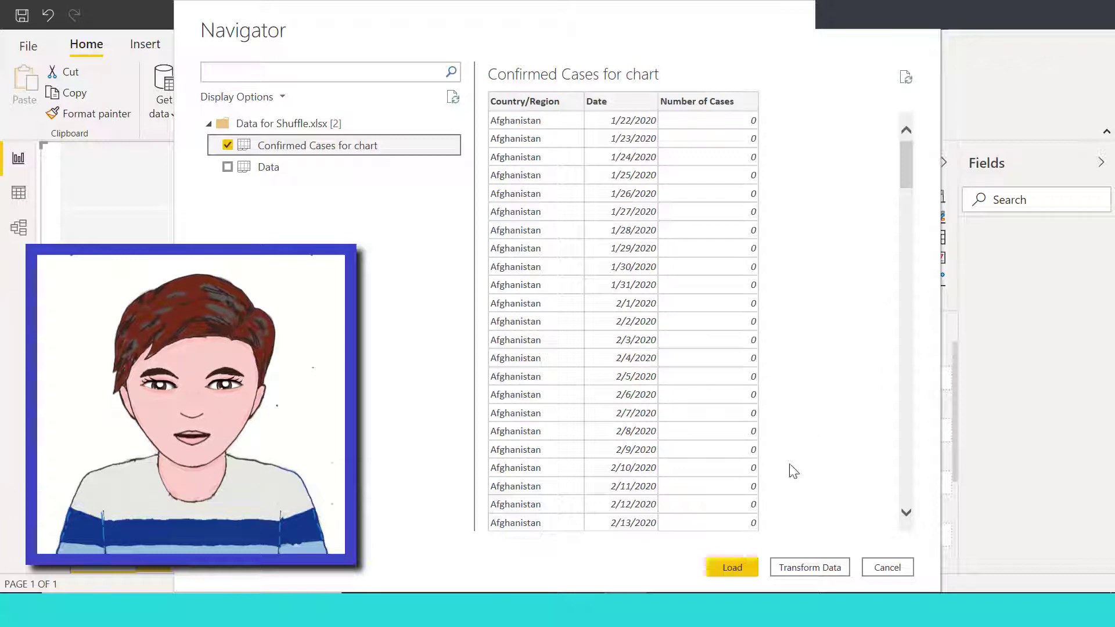
pyautogui.click(733, 567)
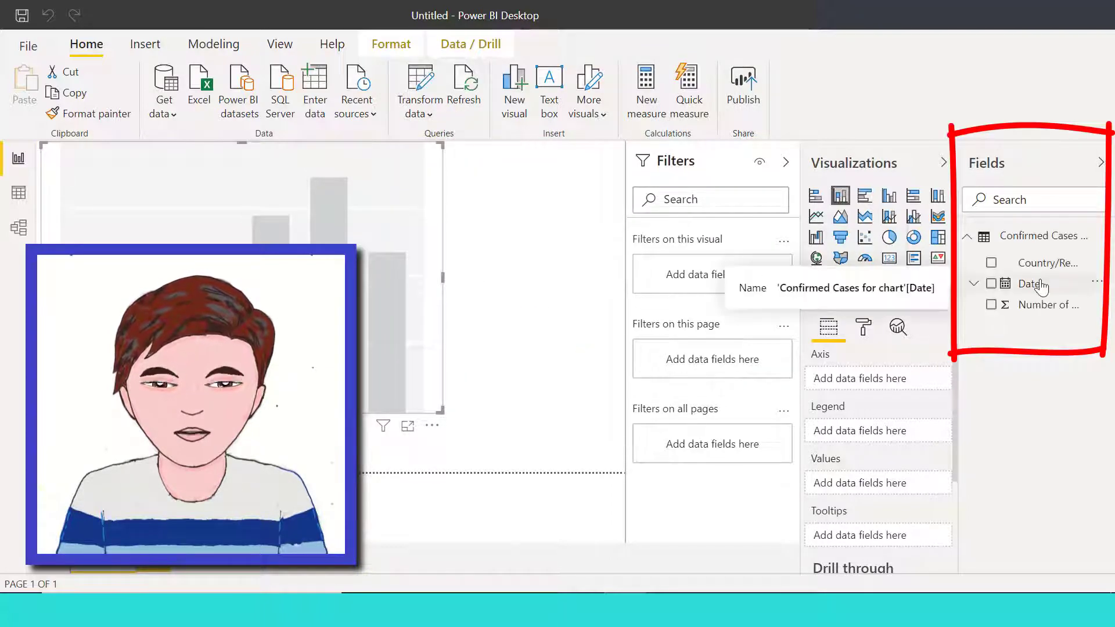
# Step: Plot Number of Cases as the column chart's values against Date on its axis, using plain dates instead of the date hierarchy
pyautogui.moveTo(1041, 287); pyautogui.dragTo(900, 380)
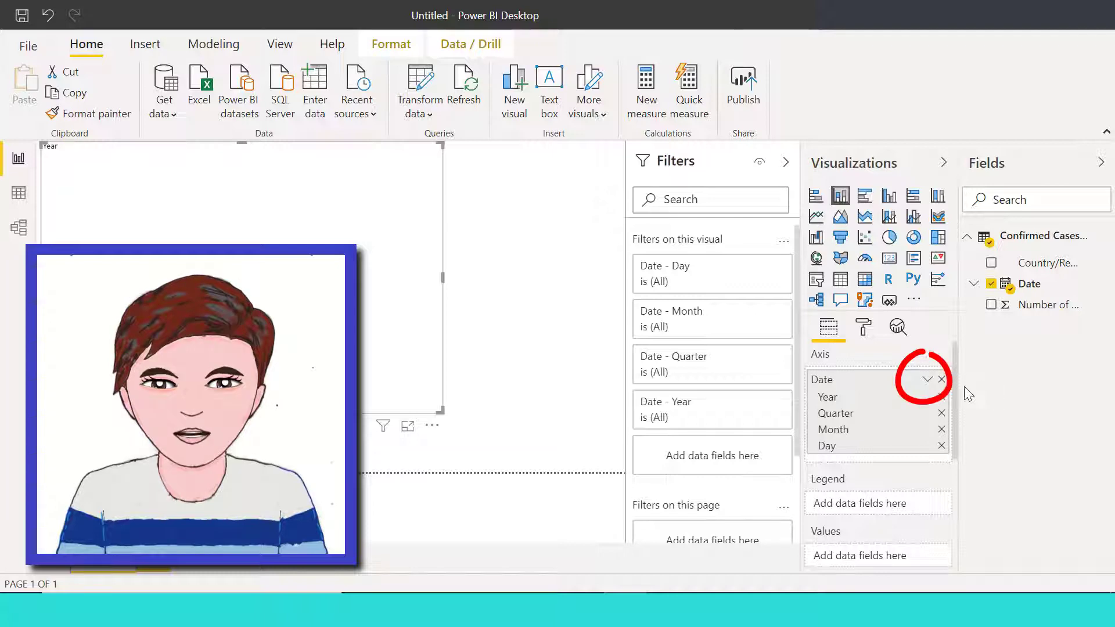
pyautogui.click(926, 381)
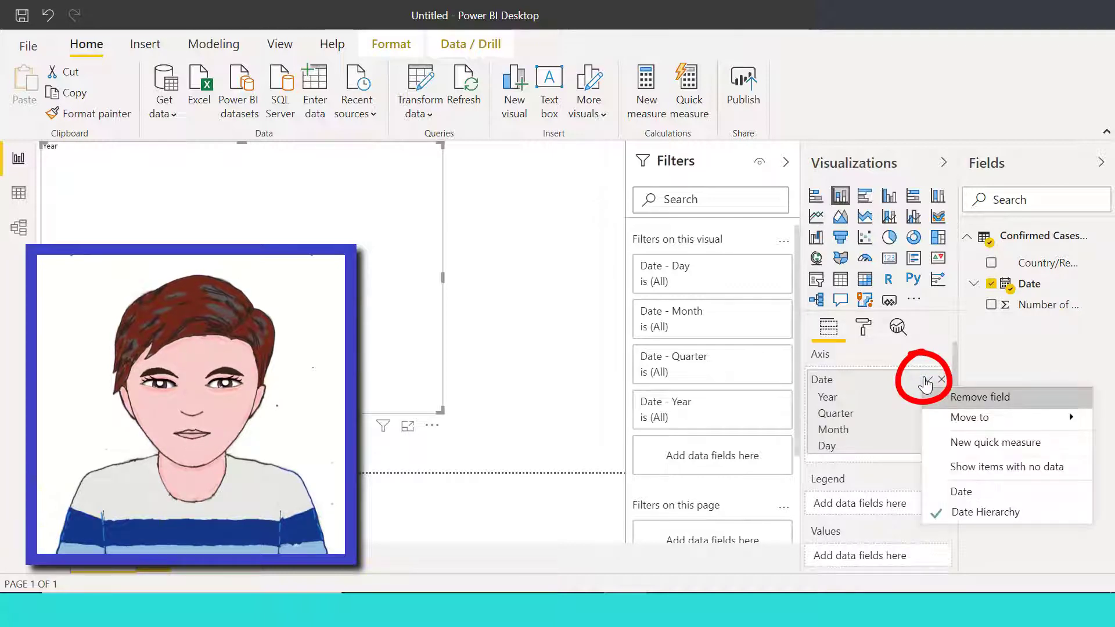
pyautogui.click(979, 488)
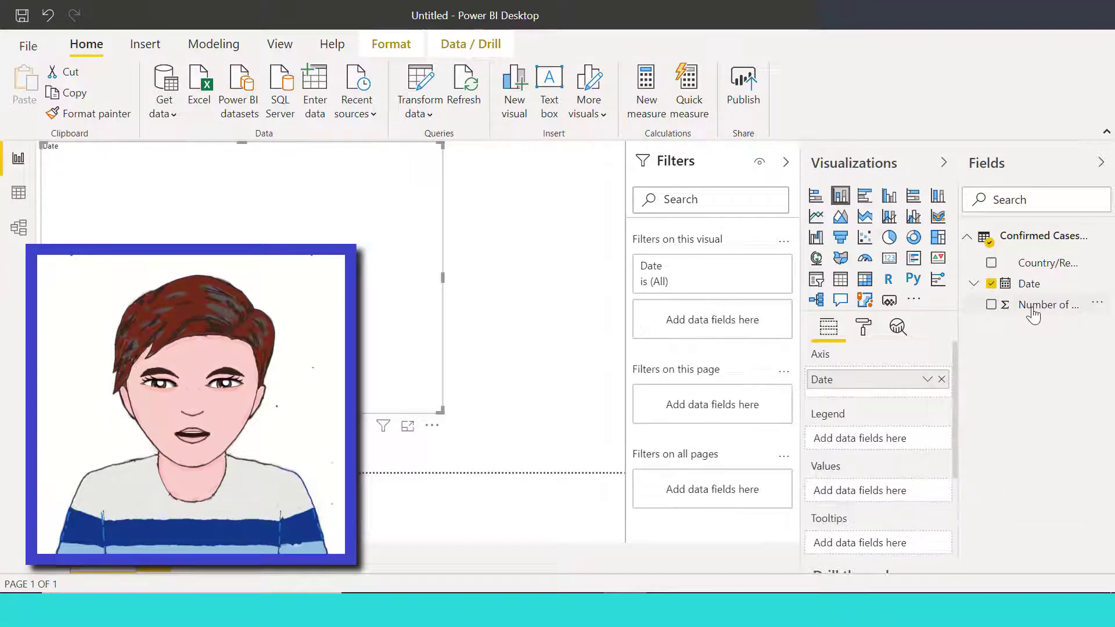
pyautogui.moveTo(1040, 305); pyautogui.dragTo(871, 503)
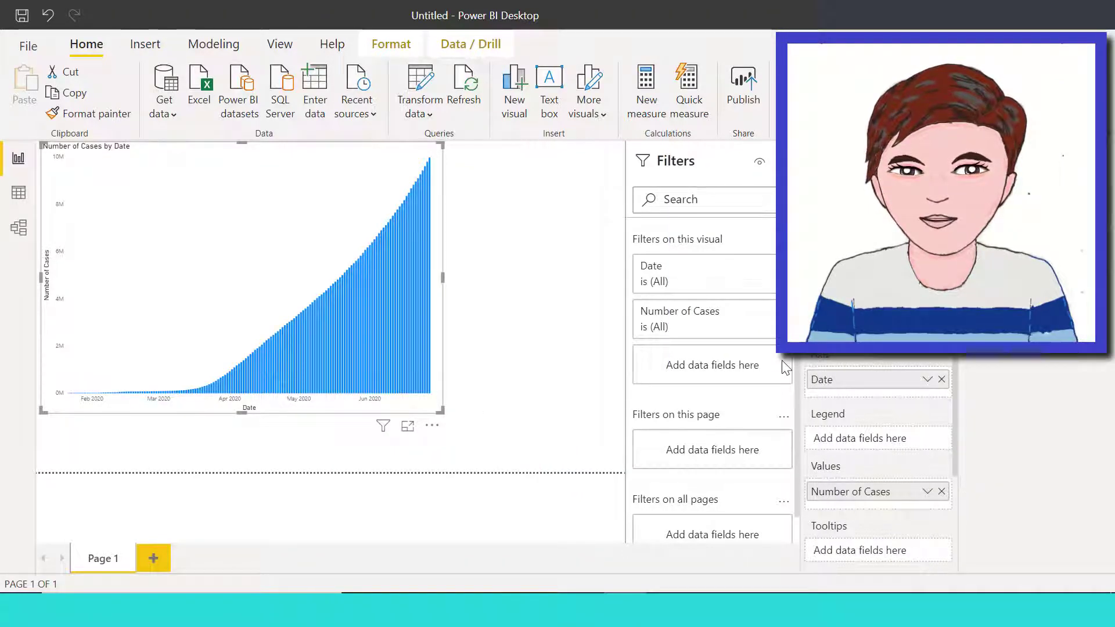
# Step: Filter the column chart by Date to include every day from May 16 through June 27, 2020
pyautogui.click(697, 284)
pyautogui.scroll(-10, 695, 432)
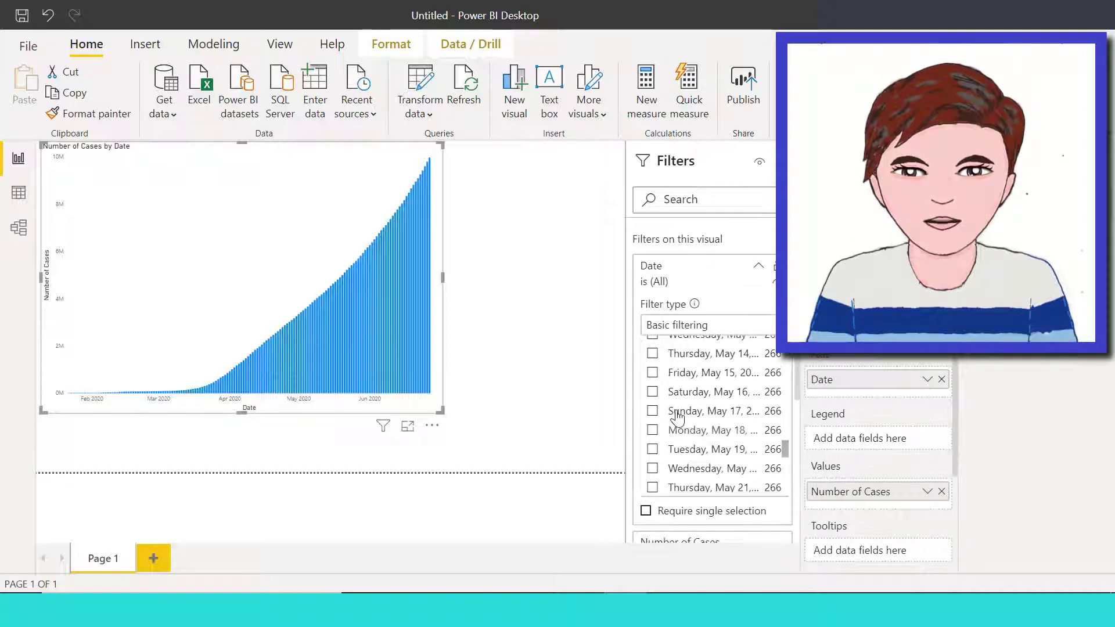
pyautogui.click(652, 393)
pyautogui.click(653, 411)
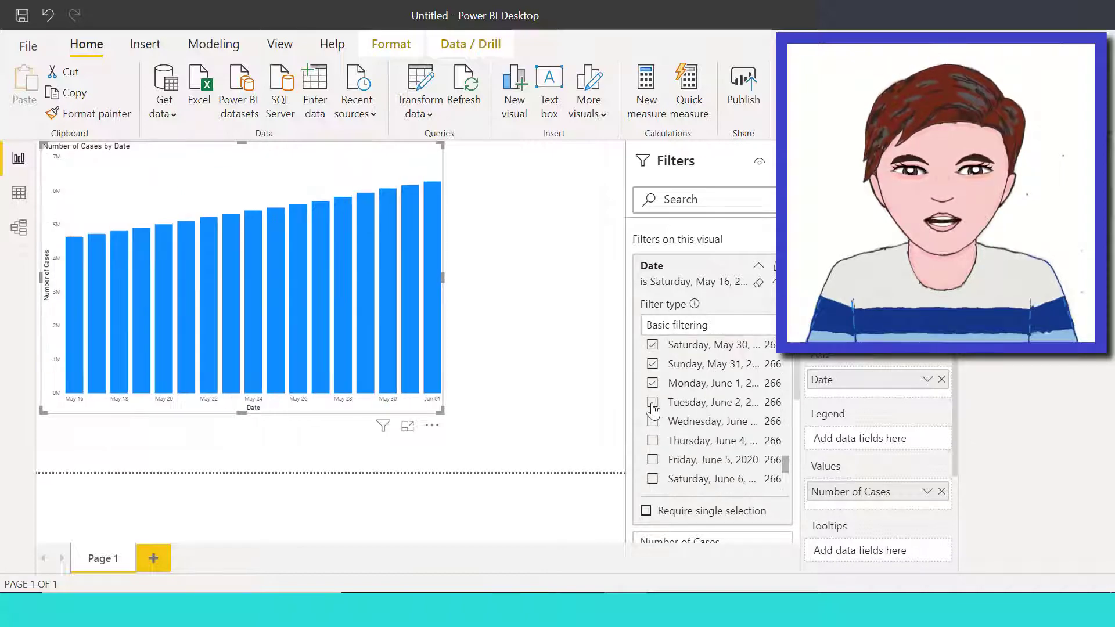
pyautogui.click(652, 403)
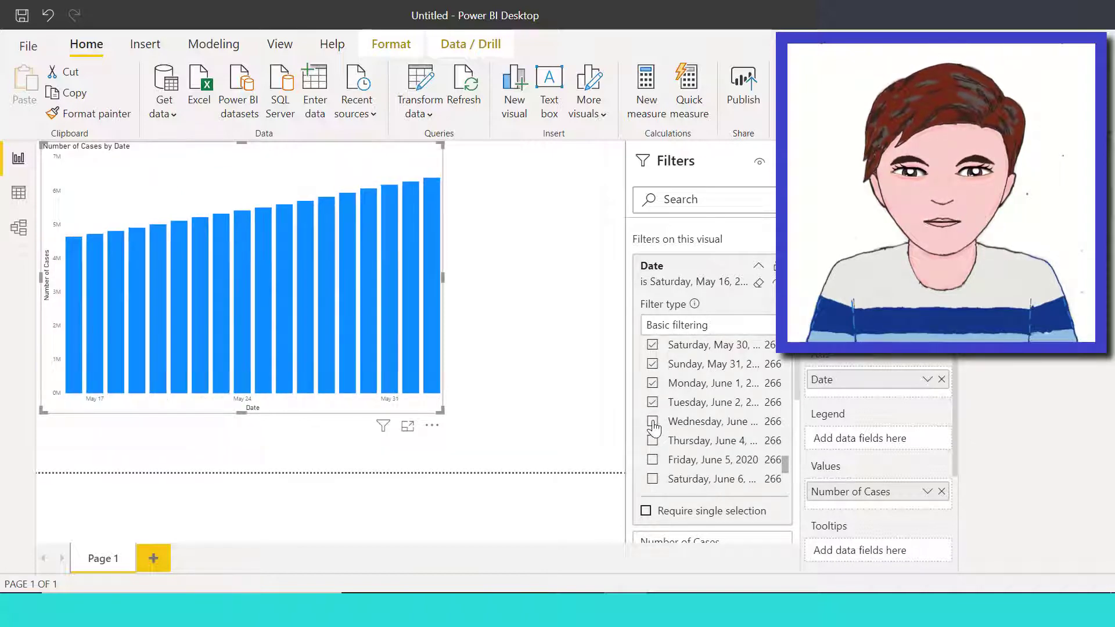
pyautogui.scroll(-2, 680, 430)
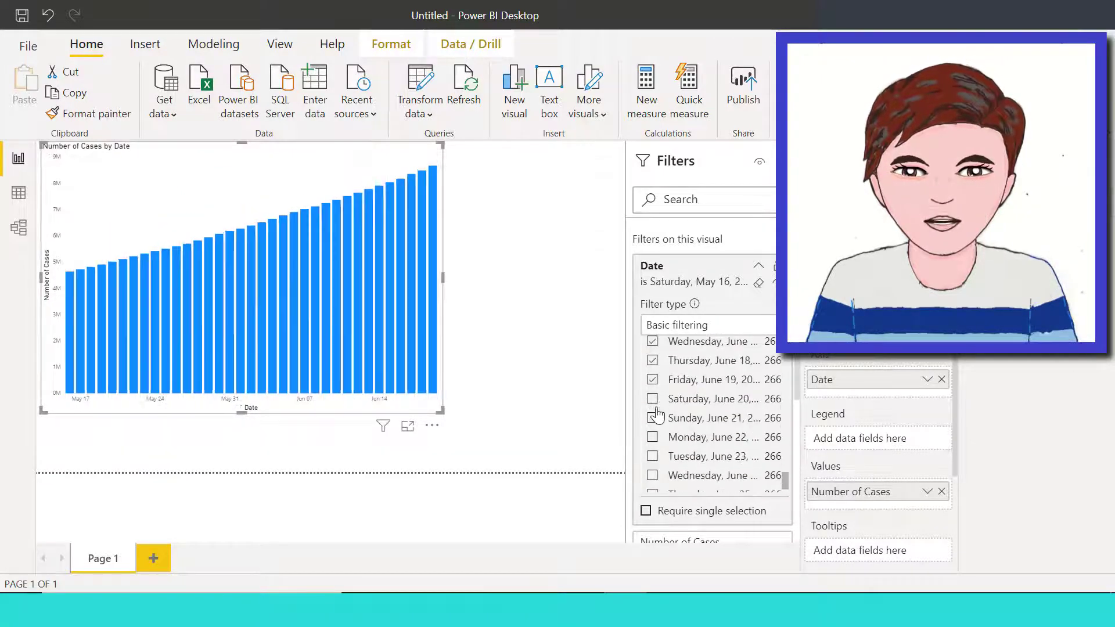
pyautogui.click(653, 424)
pyautogui.click(653, 440)
pyautogui.scroll(-1, 653, 453)
pyautogui.click(653, 450)
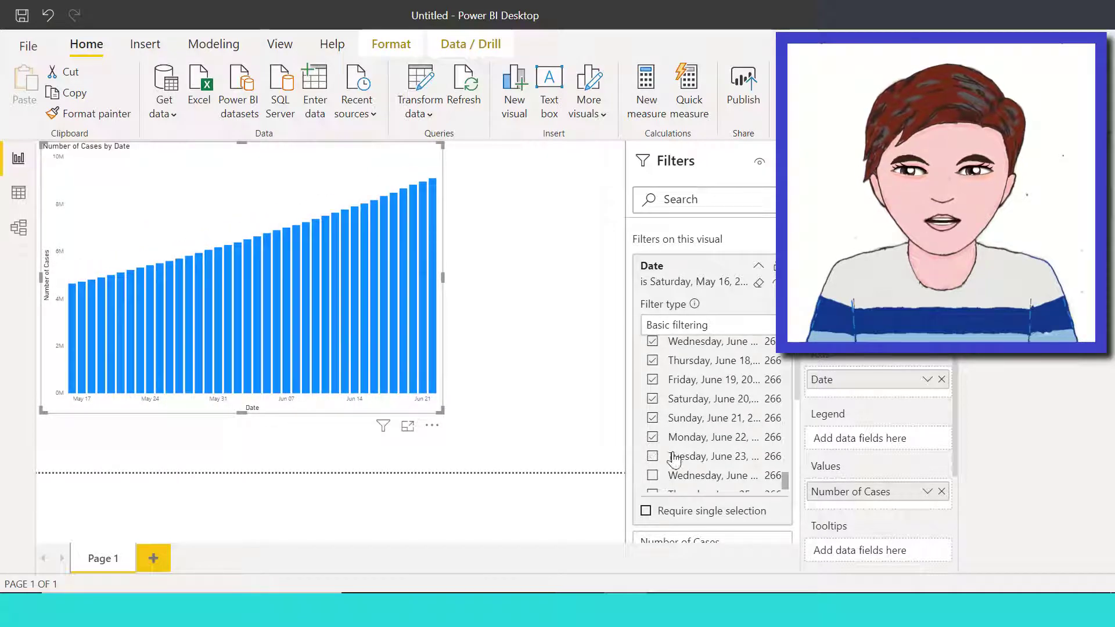
pyautogui.scroll(-1, 679, 458)
pyautogui.click(653, 427)
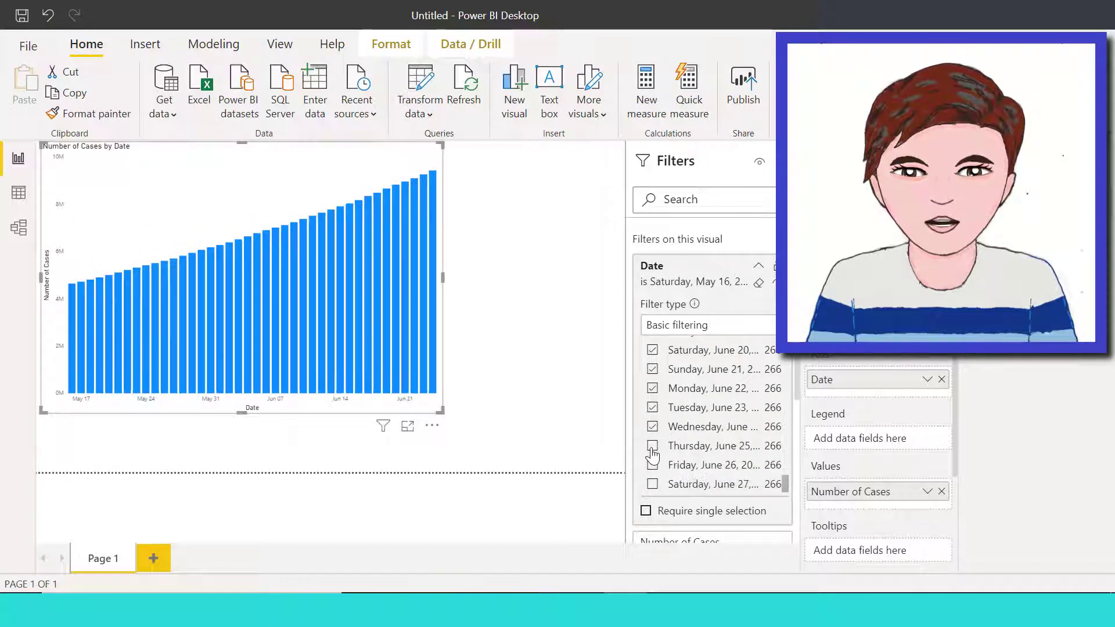
pyautogui.click(653, 446)
pyautogui.click(653, 466)
pyautogui.click(653, 484)
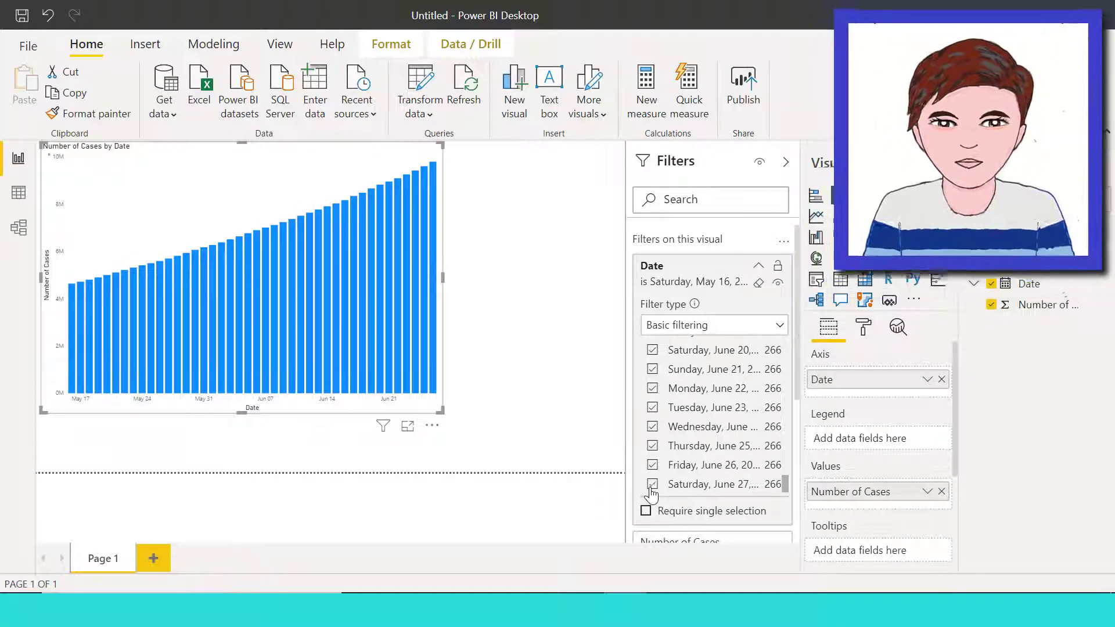
# Step: Set the column chart's background to a light grey theme colour and deselect the chart
pyautogui.click(864, 327)
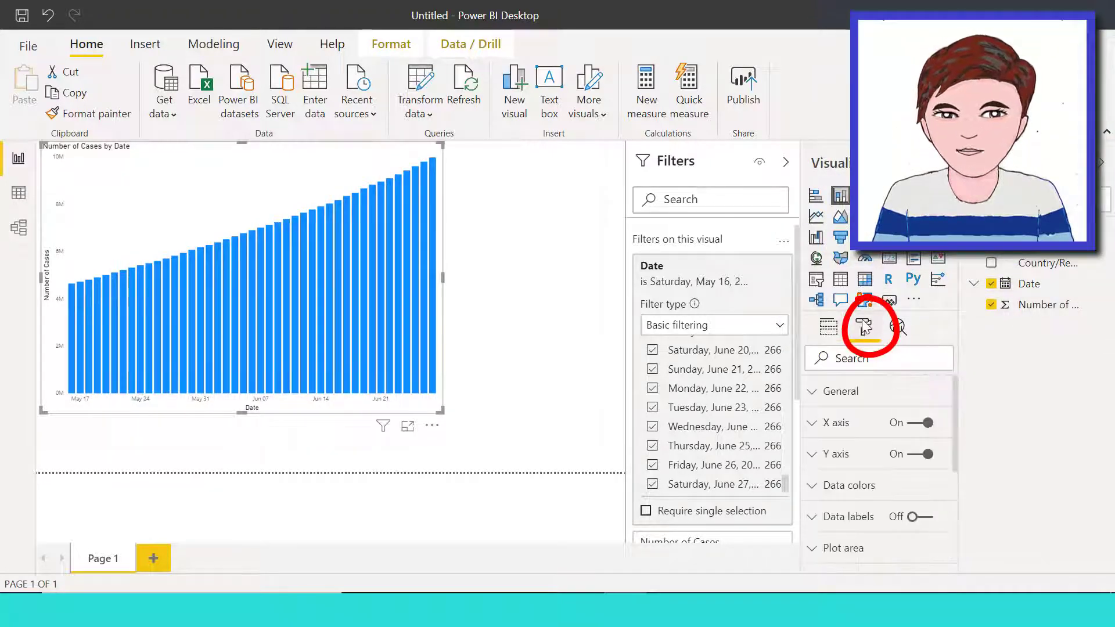
pyautogui.scroll(-3, 842, 435)
pyautogui.click(817, 436)
pyautogui.click(841, 489)
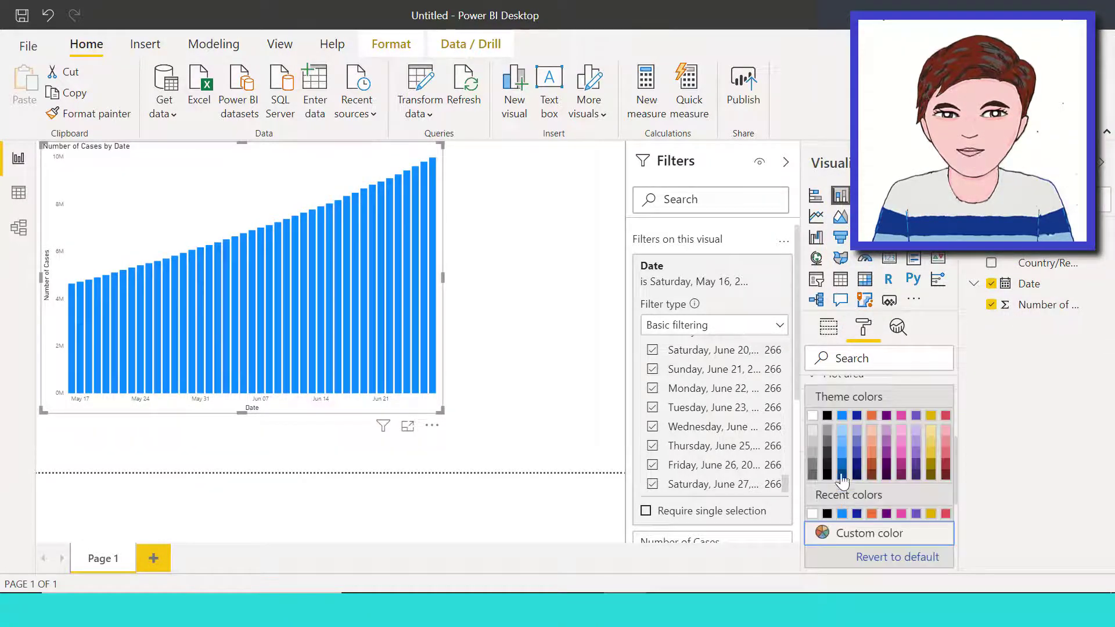
pyautogui.click(812, 452)
pyautogui.press('Escape')
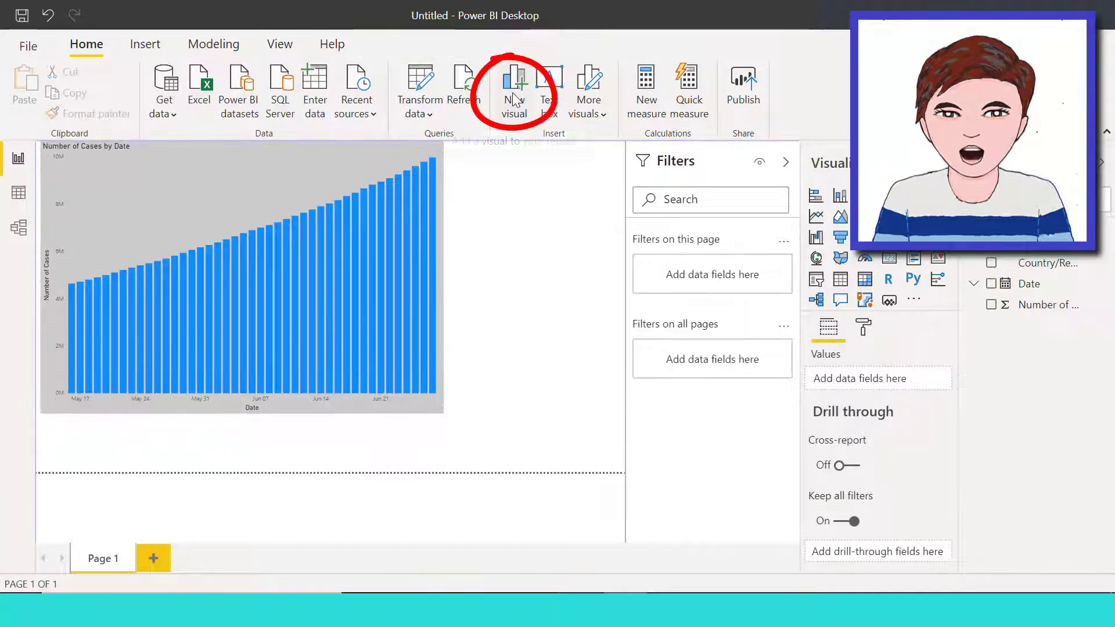
# Step: Add a second visual to the page and import the Enlighten Stack Shuffle custom visual from AppSource by searching for "shuffle"
pyautogui.click(514, 96)
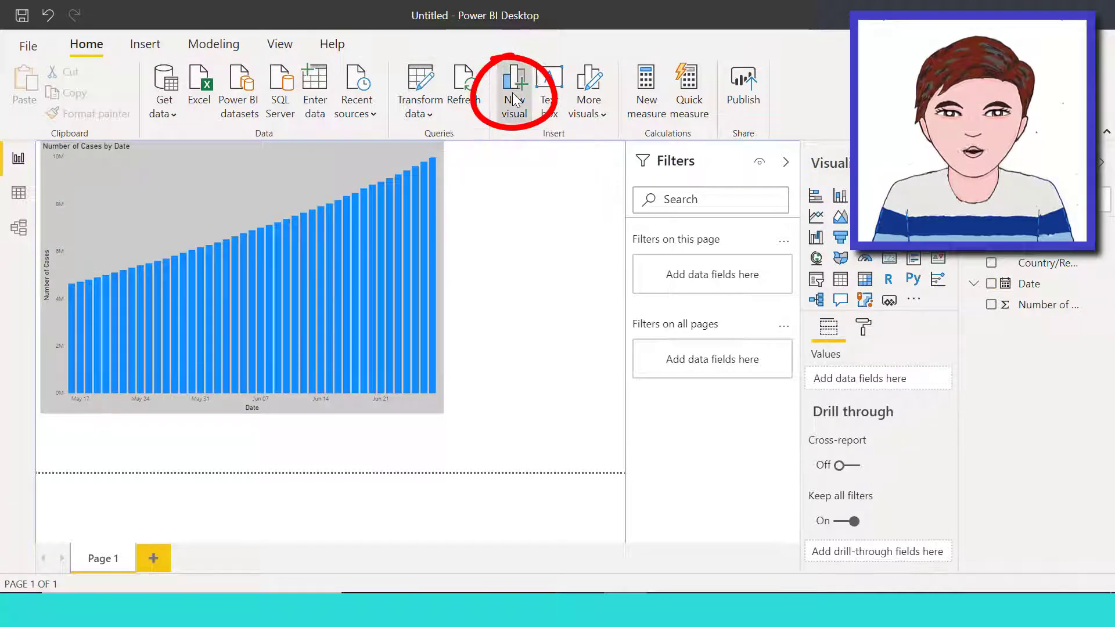
pyautogui.click(916, 301)
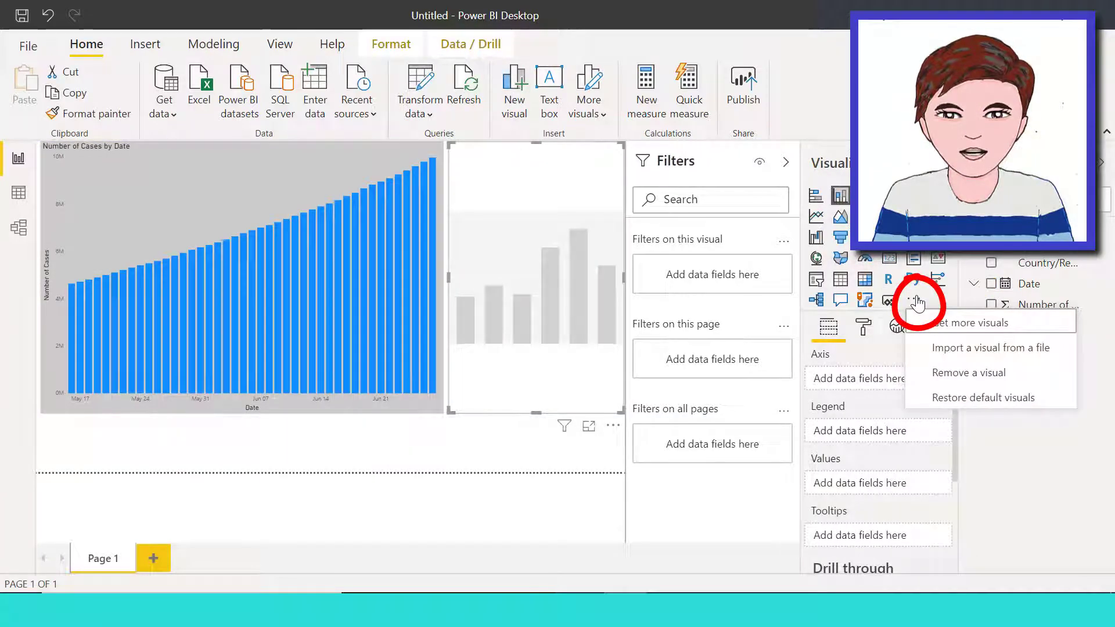
pyautogui.click(938, 323)
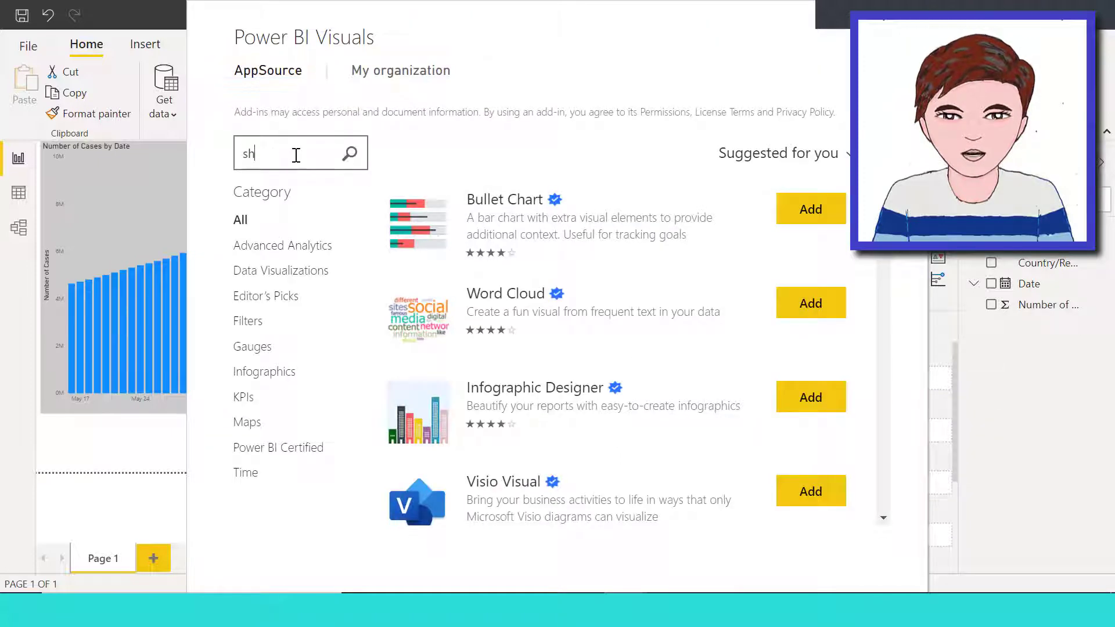
pyautogui.click(349, 153)
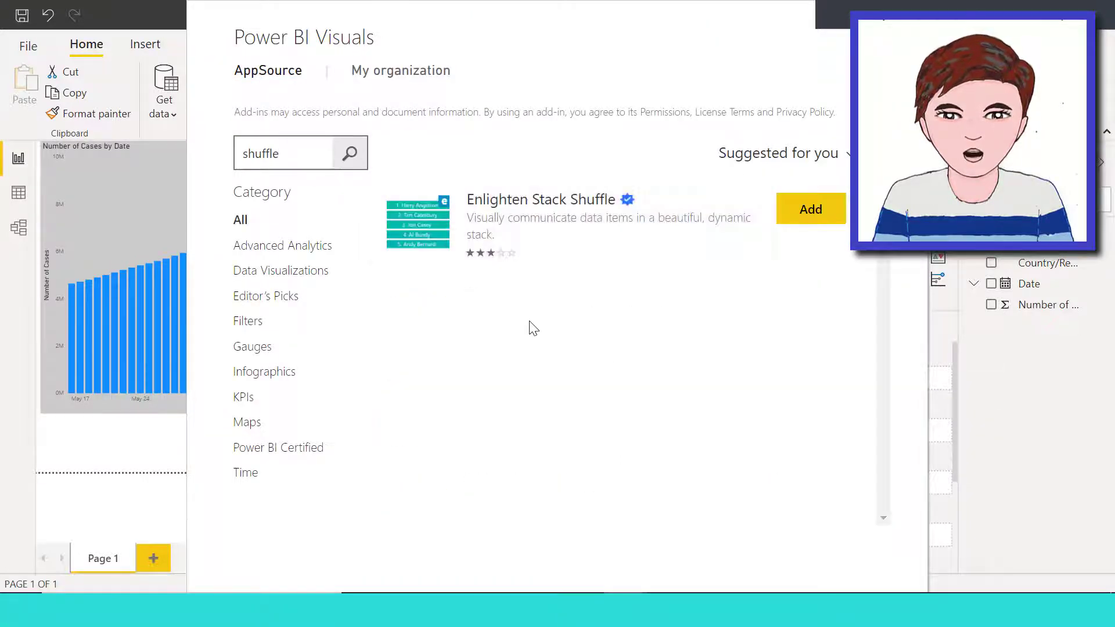
pyautogui.click(811, 209)
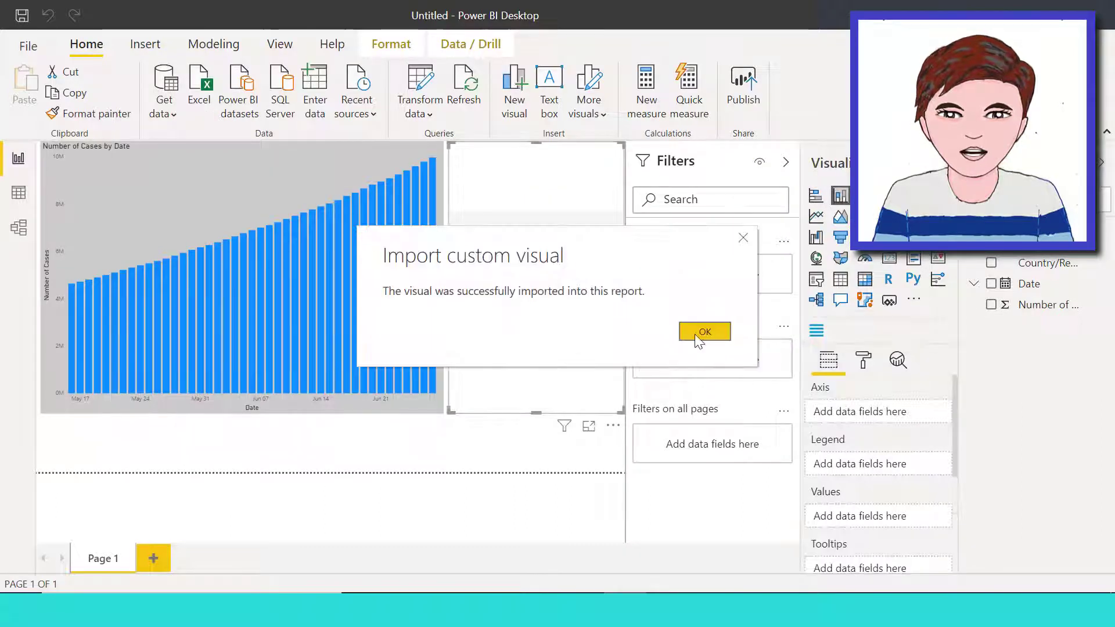
pyautogui.click(696, 334)
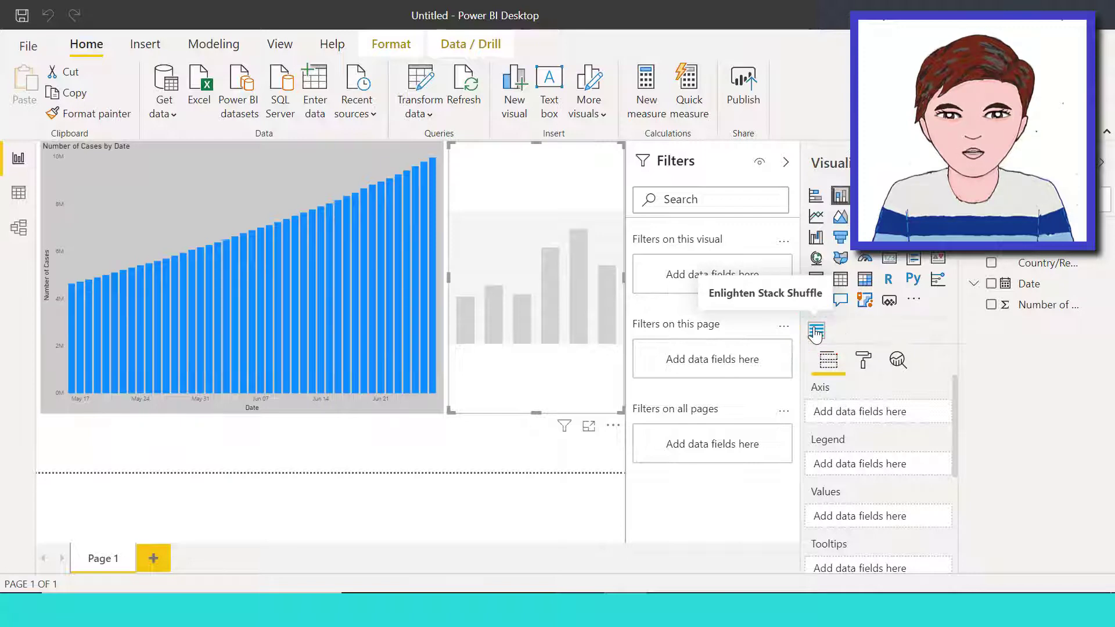
# Step: Convert the new visual to Enlighten Stack Shuffle, with Country/Region as its category ranked by Number of Cases
pyautogui.click(816, 331)
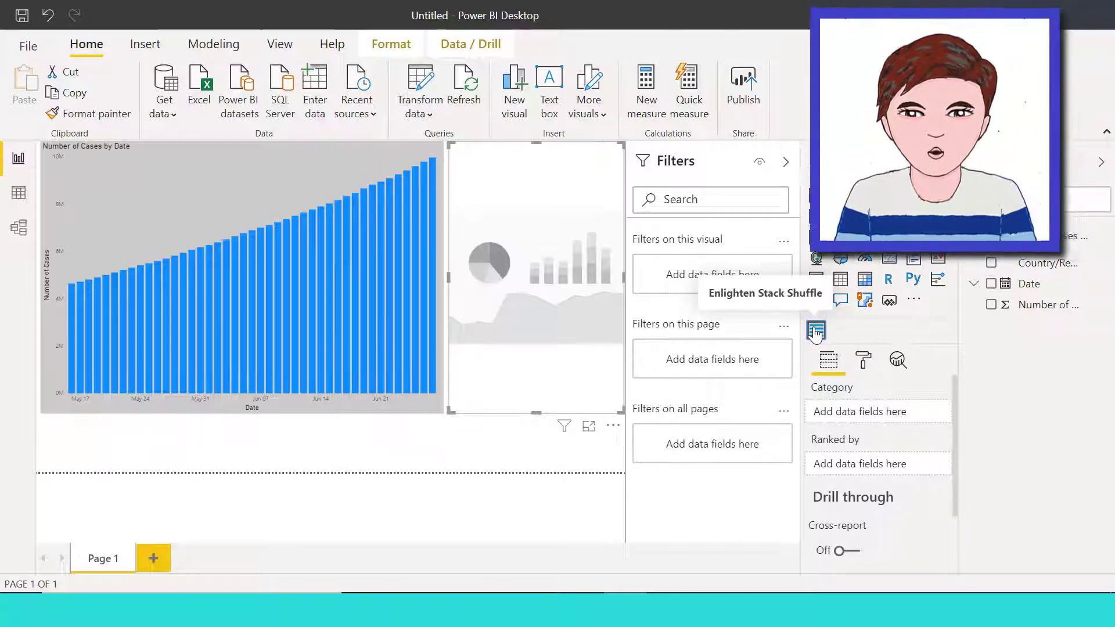
pyautogui.moveTo(1038, 267); pyautogui.dragTo(863, 418)
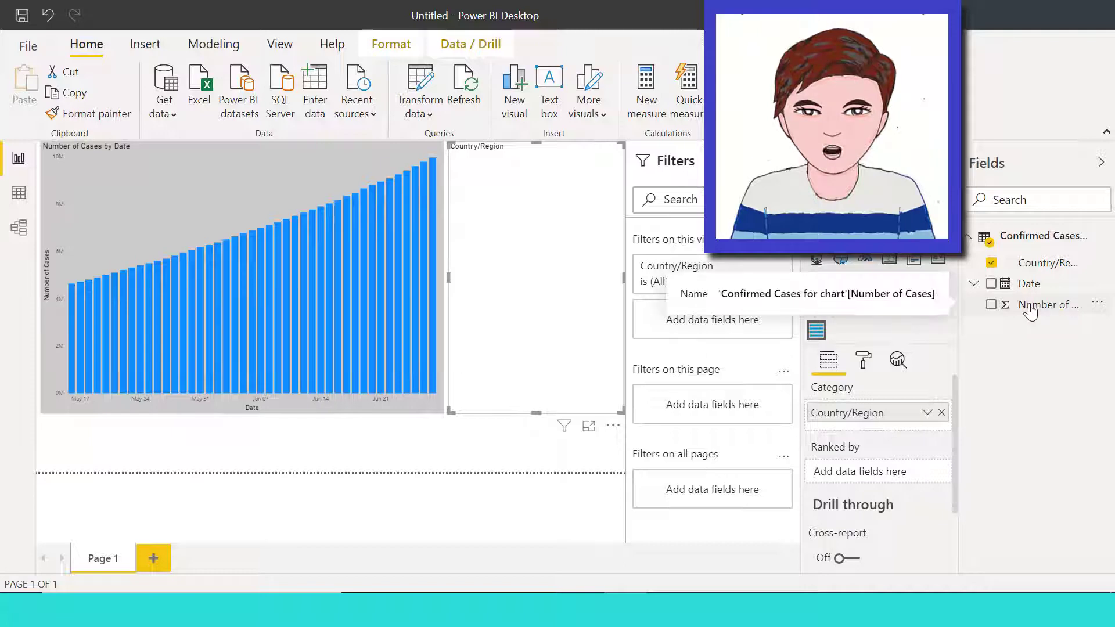
pyautogui.moveTo(1030, 312); pyautogui.dragTo(874, 476)
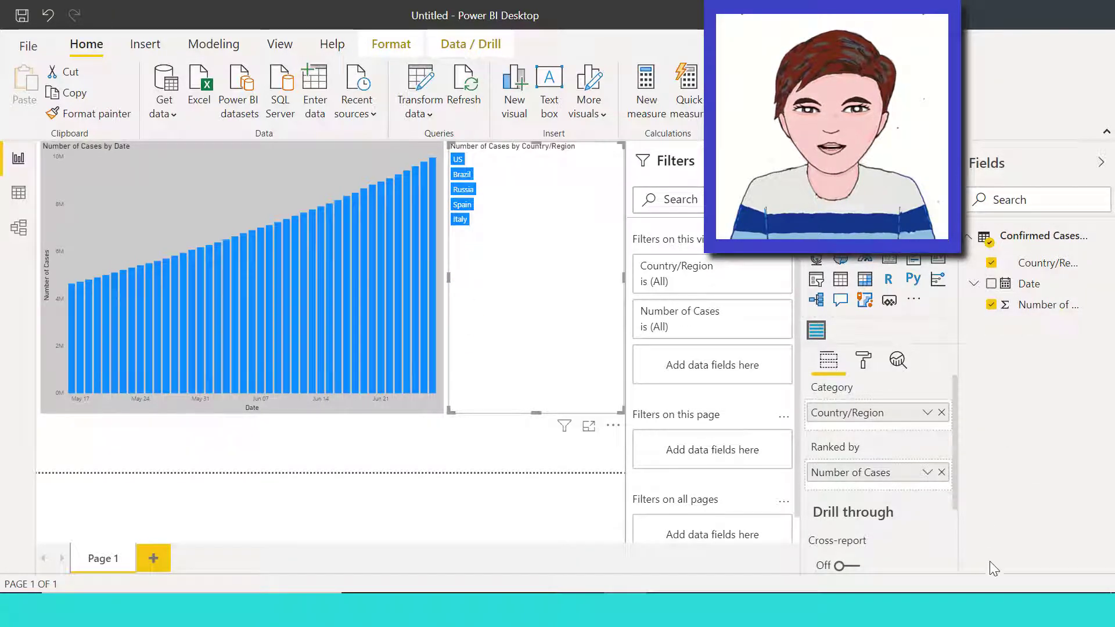
# Step: Set the Stack Shuffle items' background colour to a dark plum theme colour
pyautogui.click(864, 364)
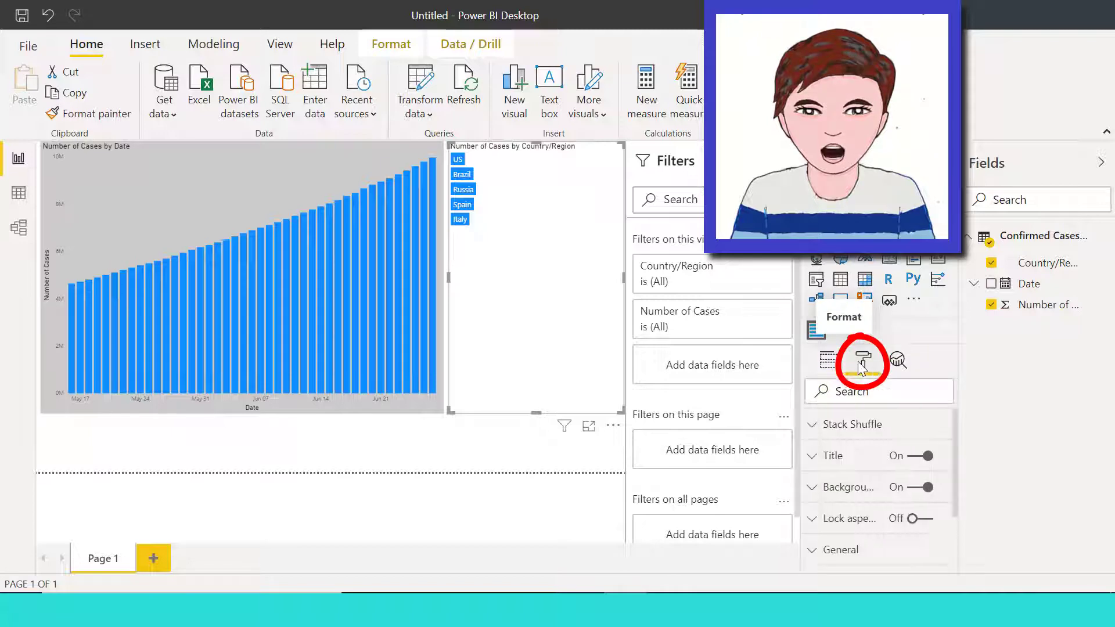
pyautogui.click(814, 426)
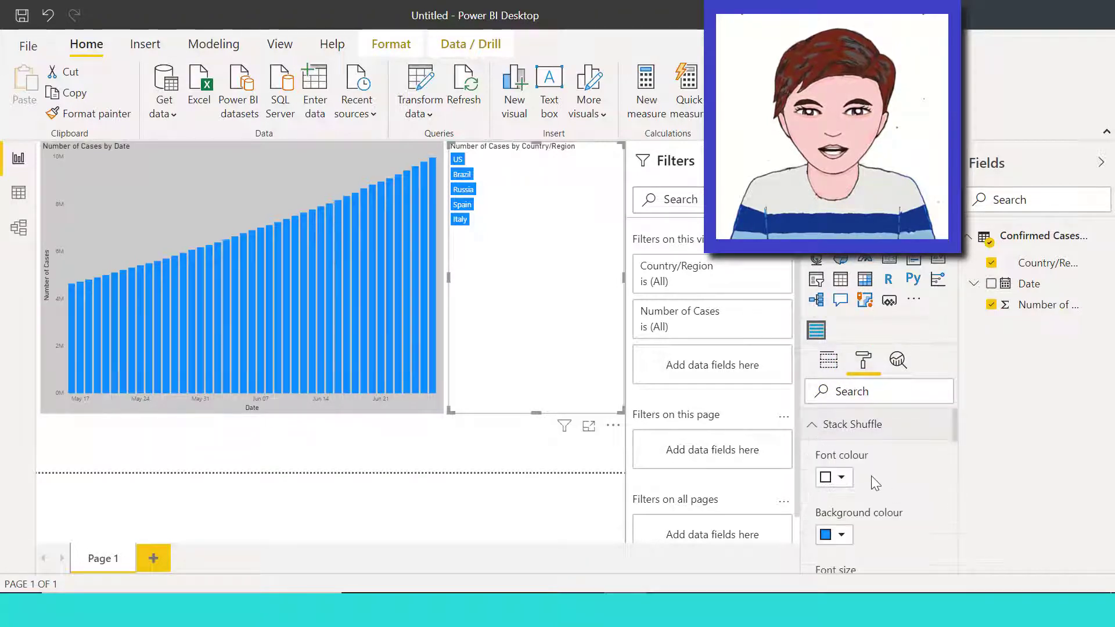
pyautogui.scroll(-2, 897, 481)
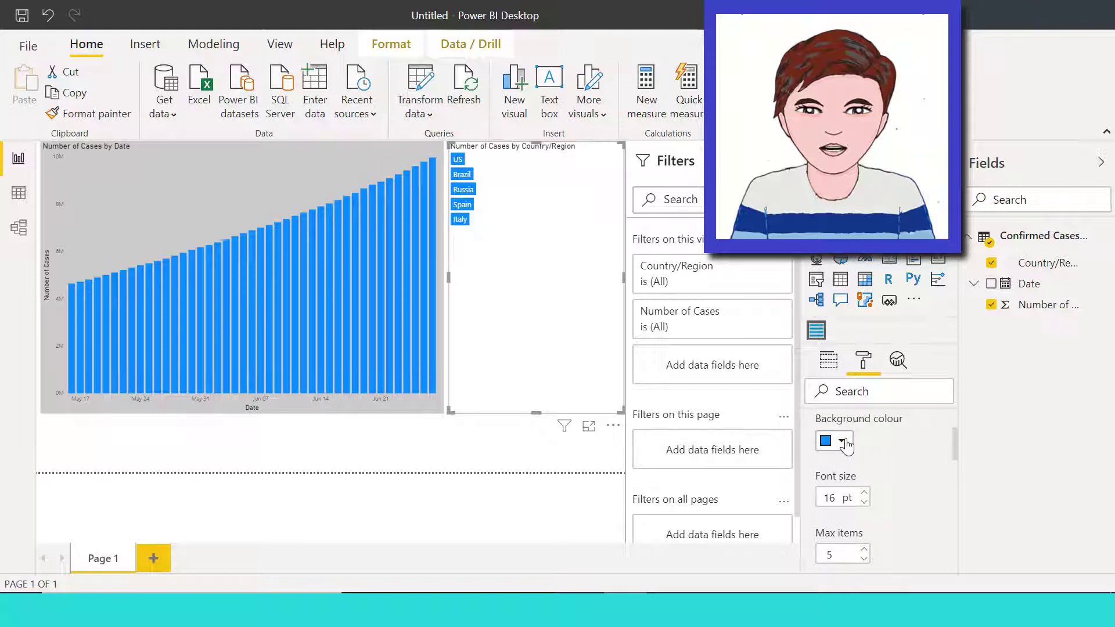
pyautogui.click(843, 441)
pyautogui.click(901, 337)
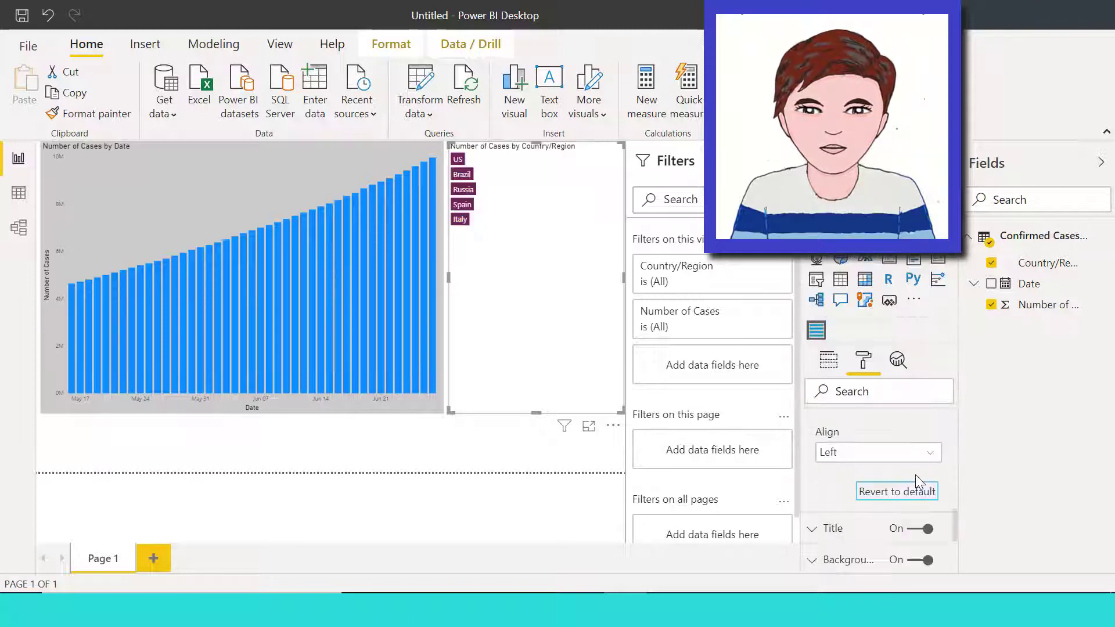
# Step: Set the Stack Shuffle font size to 23 pt and the maximum number of items to 10
pyautogui.write('2')
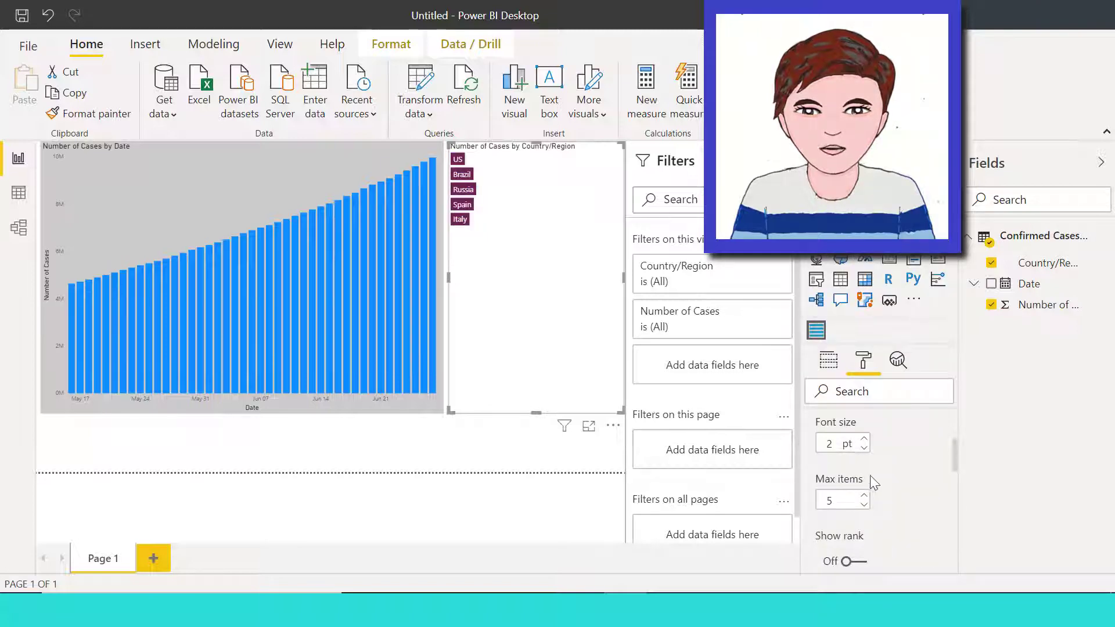
pyautogui.write('3')
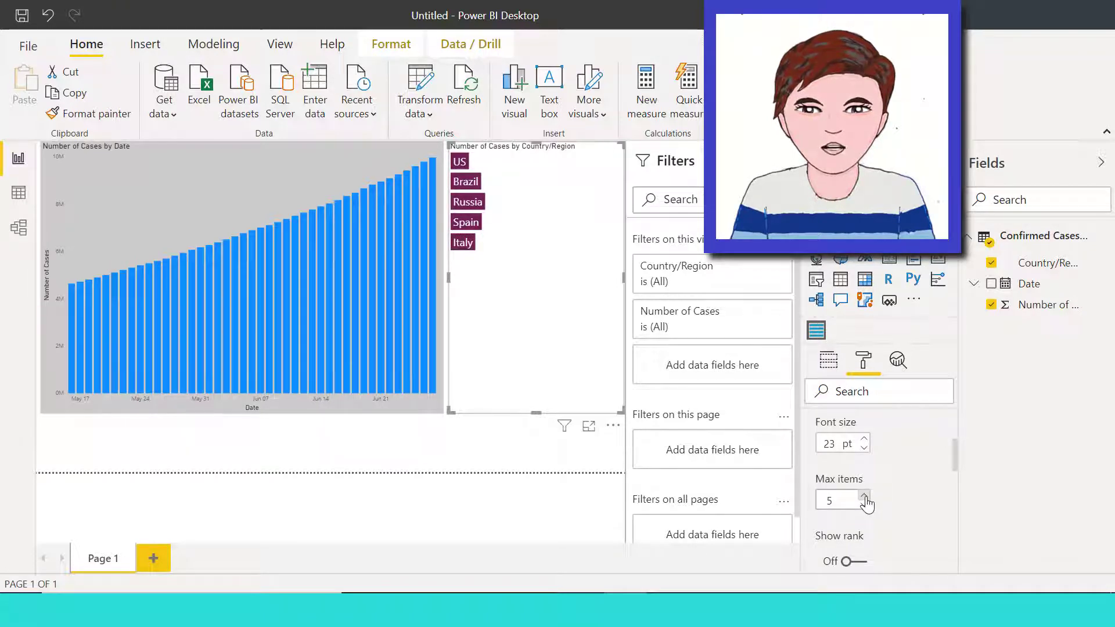
pyautogui.click(865, 497)
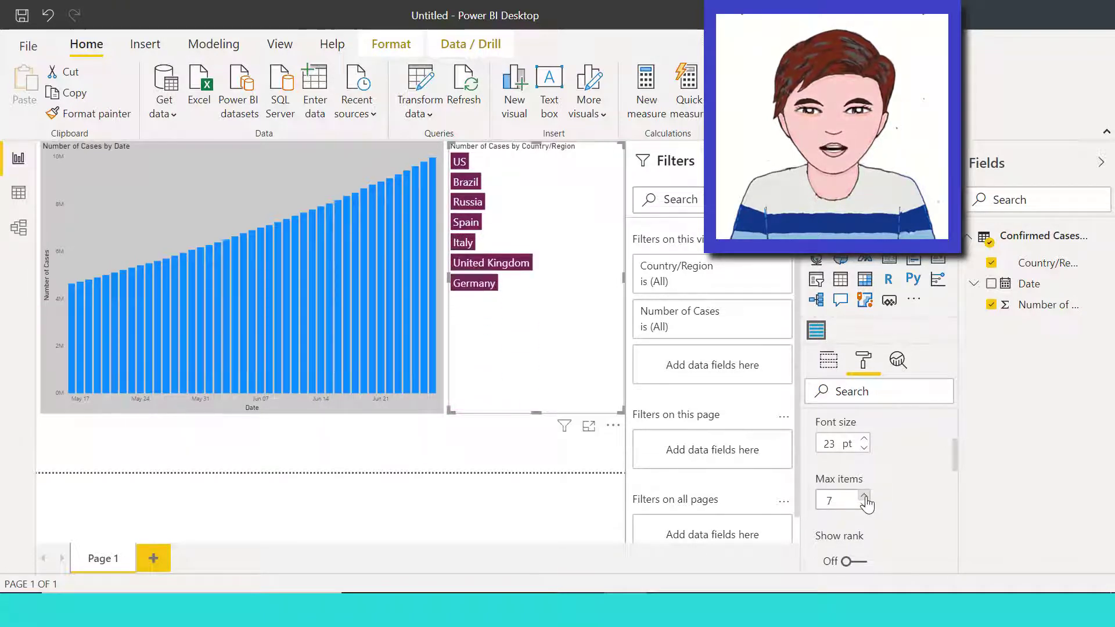
pyautogui.click(865, 498)
pyautogui.click(864, 497)
pyautogui.click(864, 498)
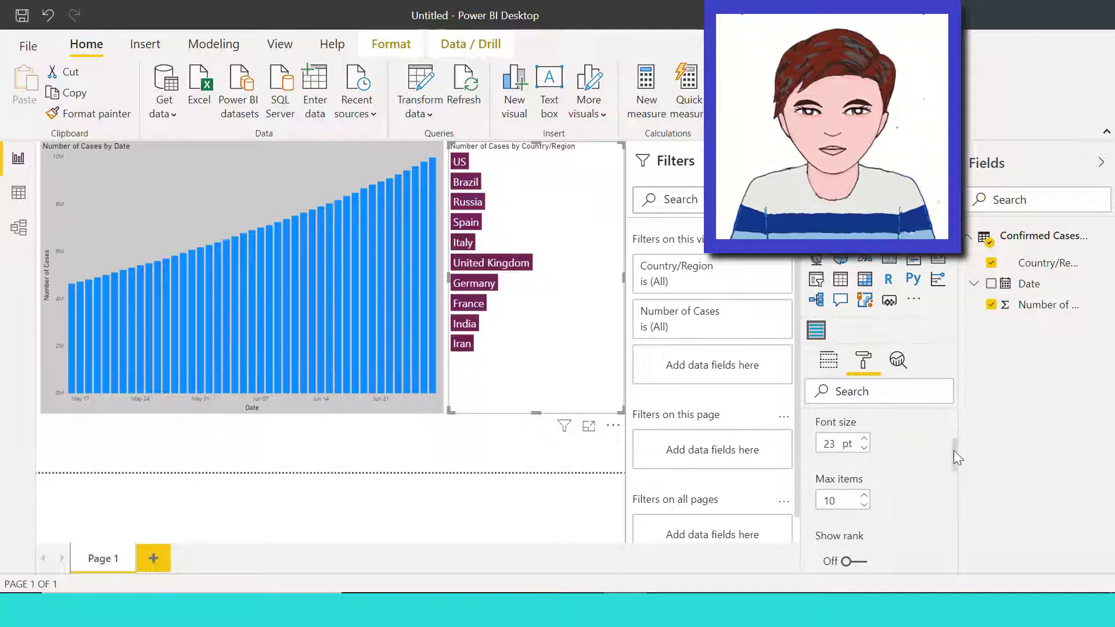
# Step: Turn on Show rank and Full width for the Stack Shuffle items, keeping the sort order Descending
pyautogui.moveTo(953, 452); pyautogui.dragTo(943, 480)
pyautogui.click(864, 459)
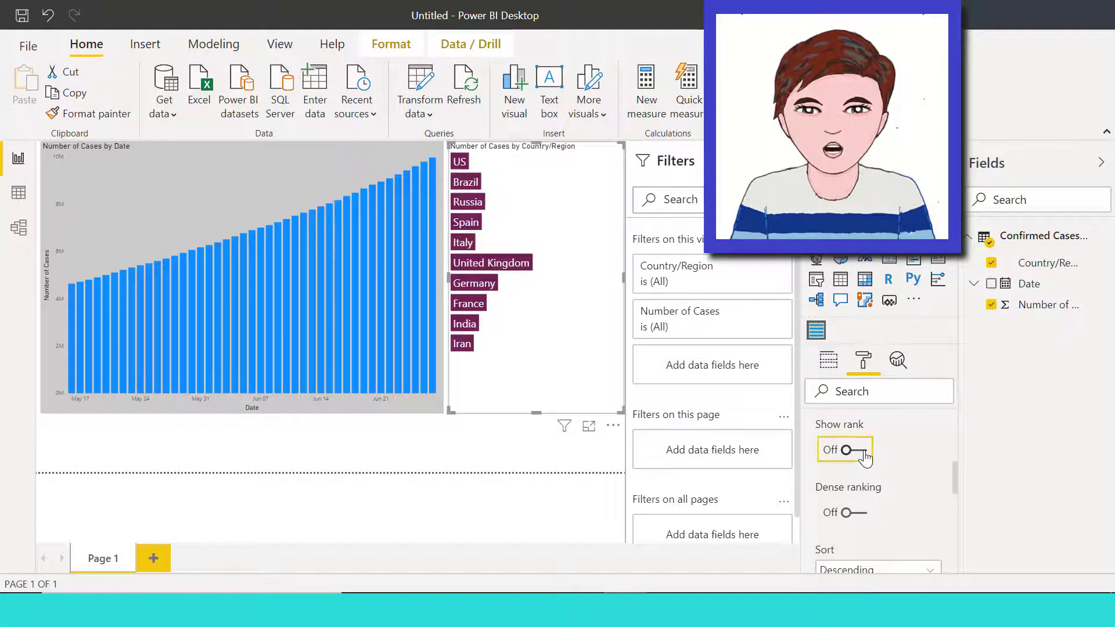
pyautogui.scroll(-3, 929, 451)
pyautogui.click(930, 449)
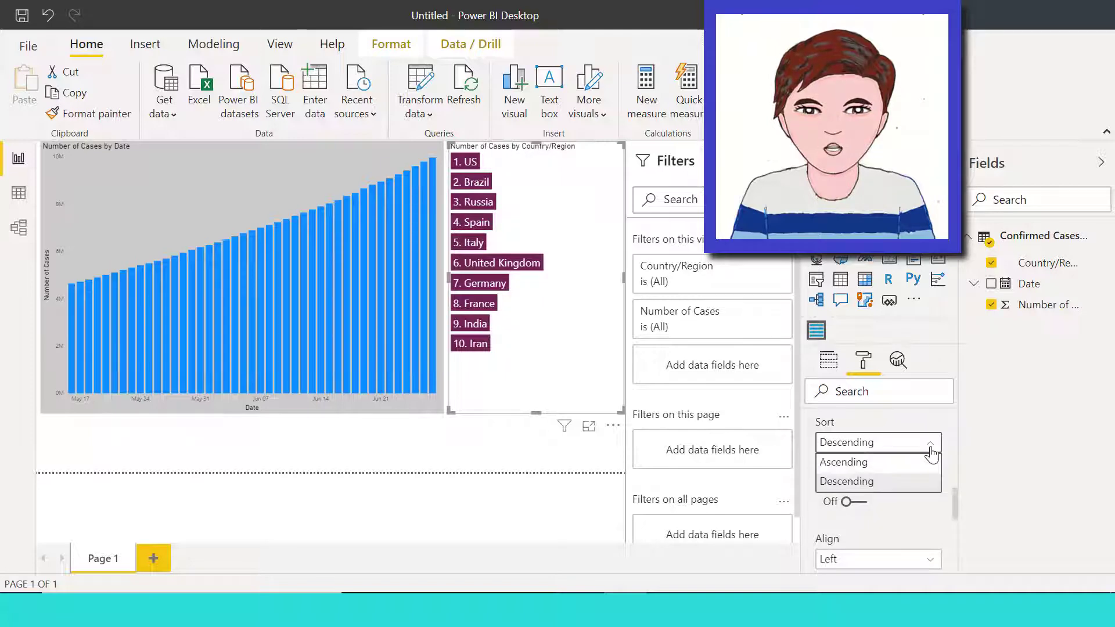
pyautogui.click(905, 418)
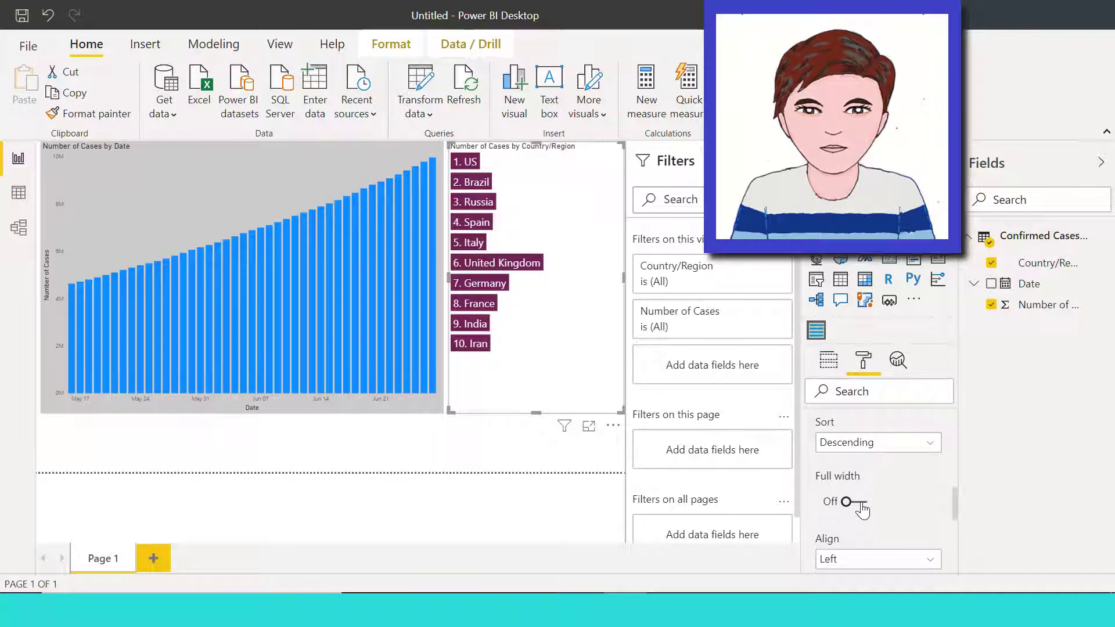
# Step: Set the country ranking visual's overall background to a light pink theme colour and collapse the Filters pane
pyautogui.scroll(-5, 825, 473)
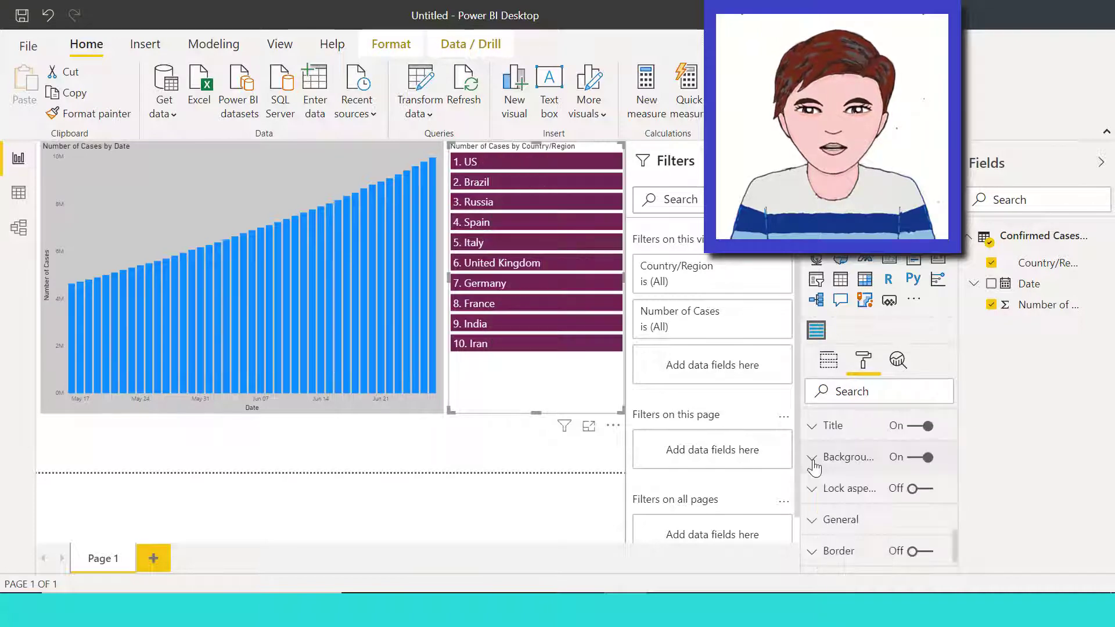
pyautogui.click(812, 458)
pyautogui.click(841, 512)
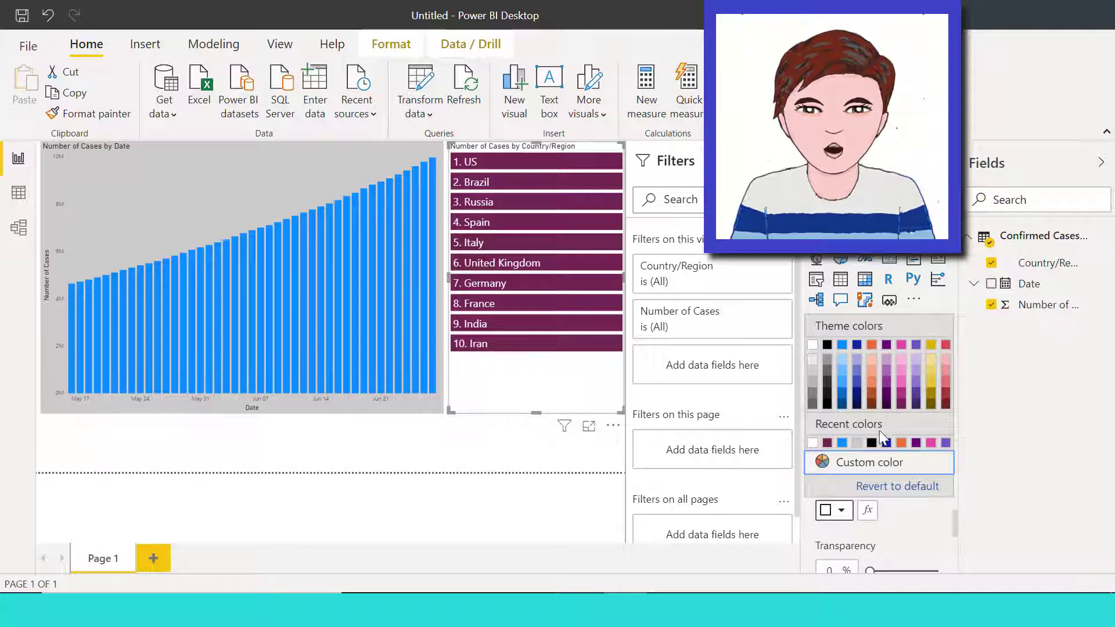
pyautogui.click(902, 365)
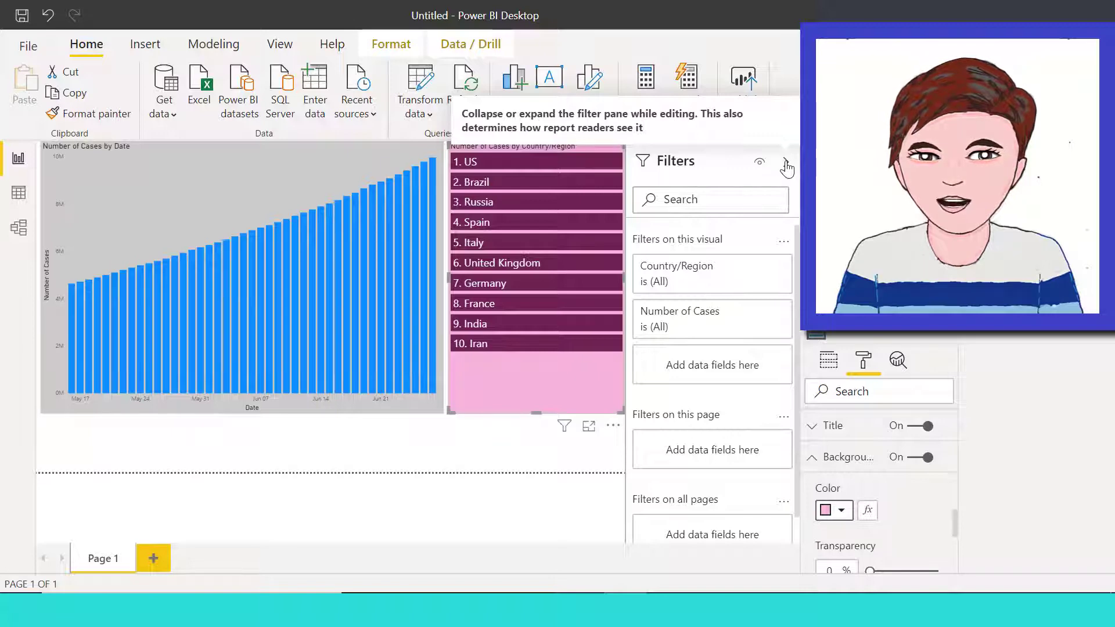
pyautogui.click(786, 163)
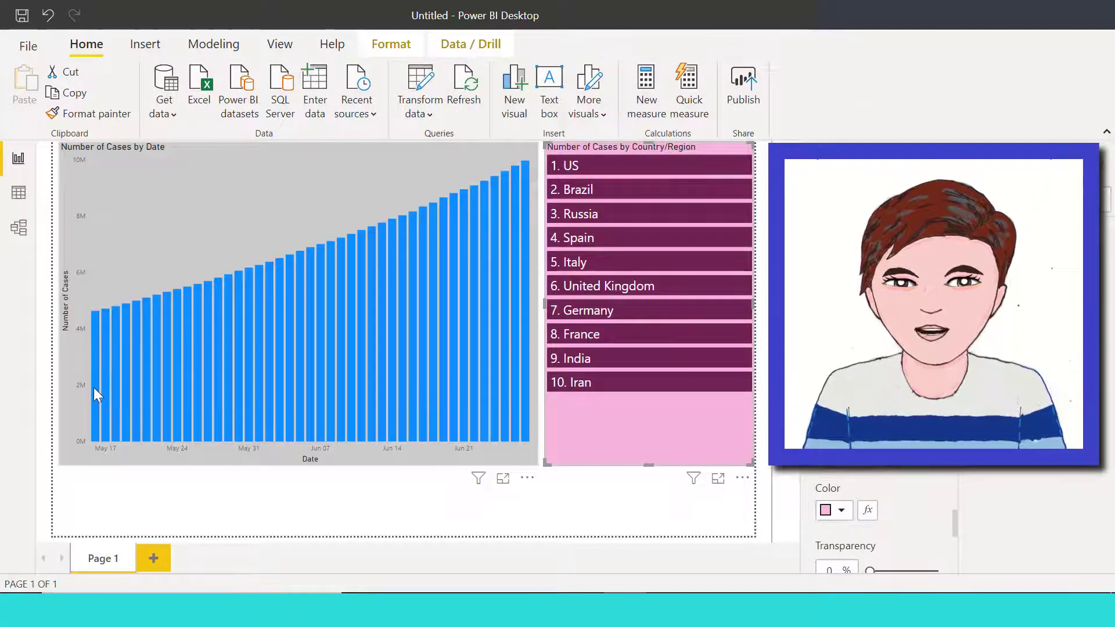
# Step: Compare country rankings by selecting the May 16, May 24, May 31, June 6 and a mid-June column in turn, and clear the selection
pyautogui.moveTo(95, 381)
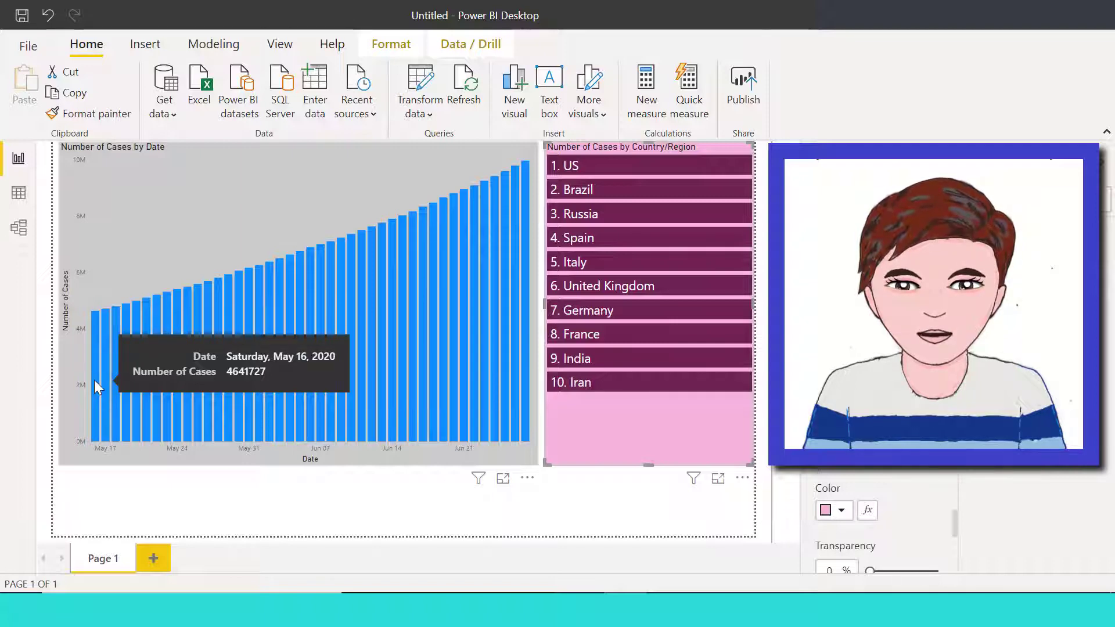
pyautogui.click(95, 382)
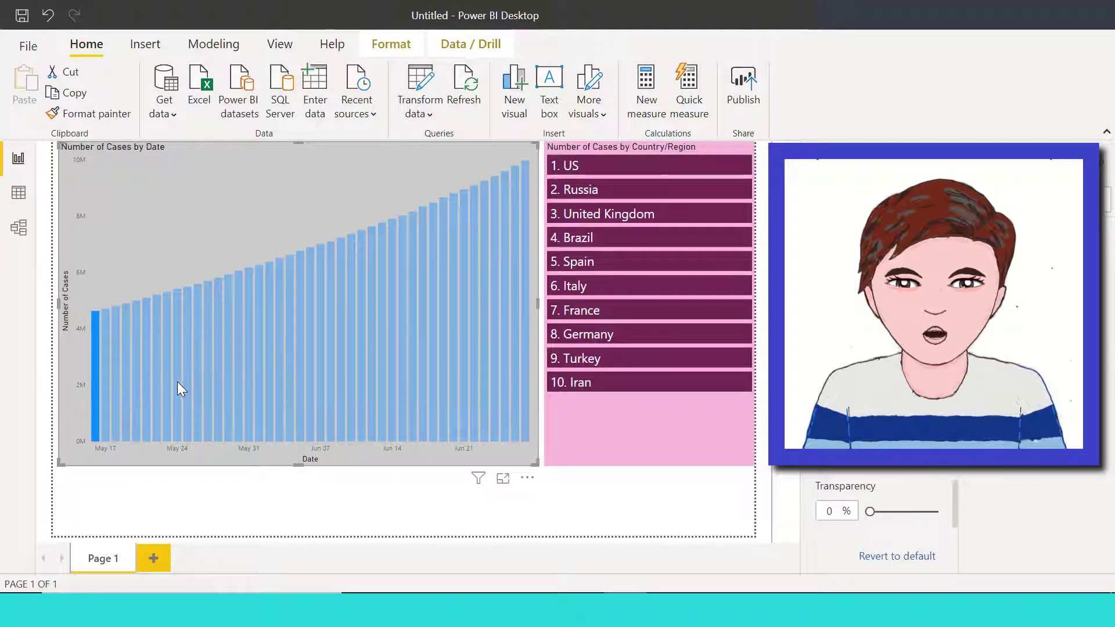
pyautogui.moveTo(178, 383)
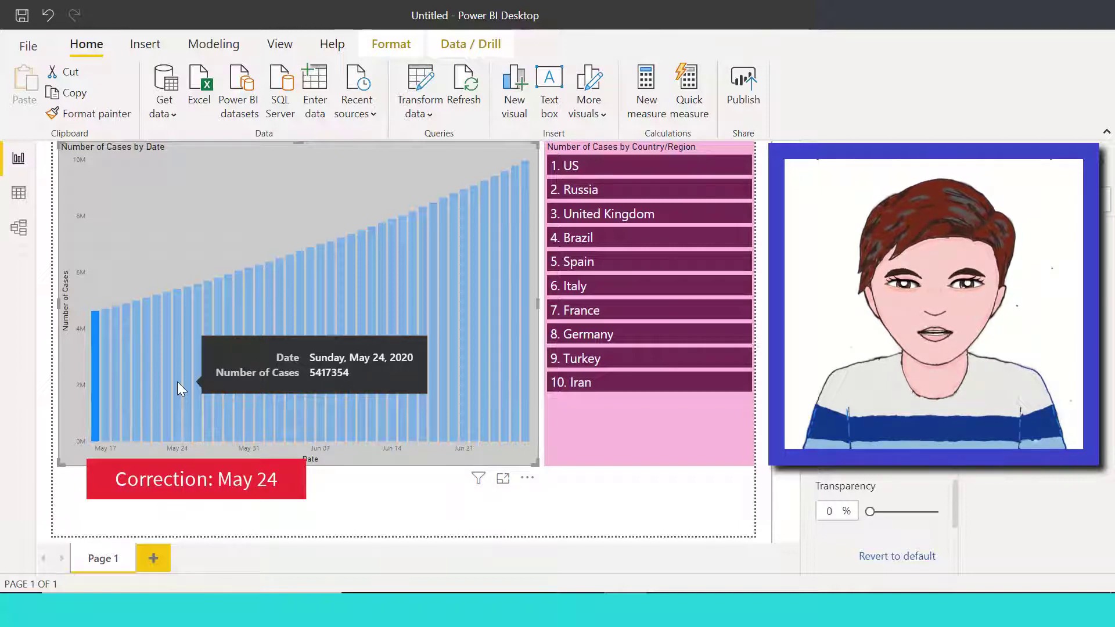
pyautogui.click(178, 383)
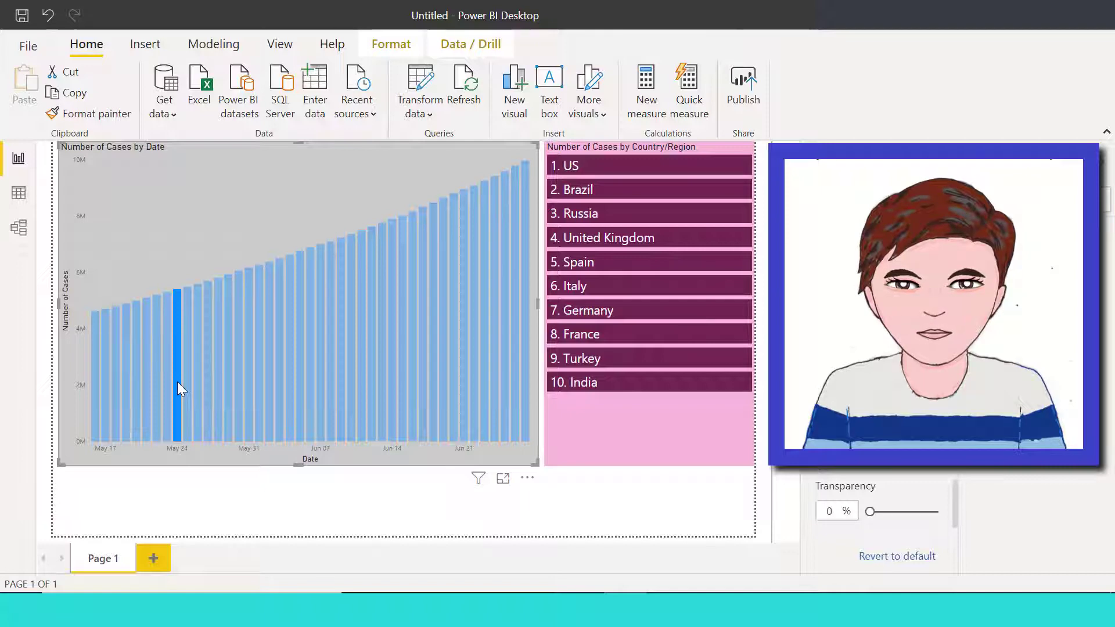
pyautogui.moveTo(248, 364)
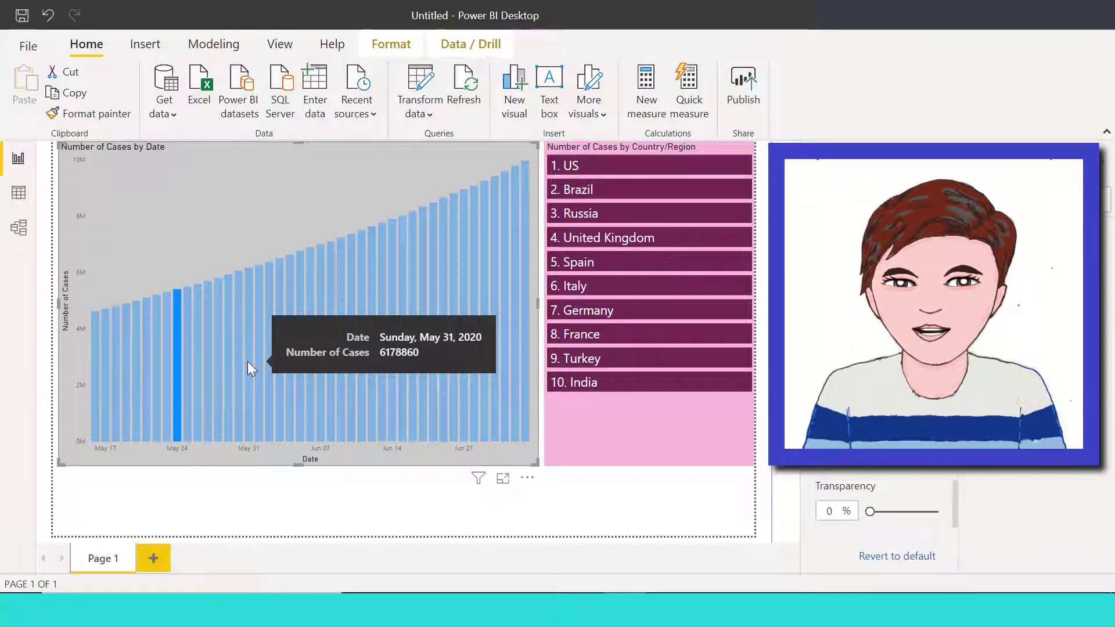
pyautogui.click(249, 363)
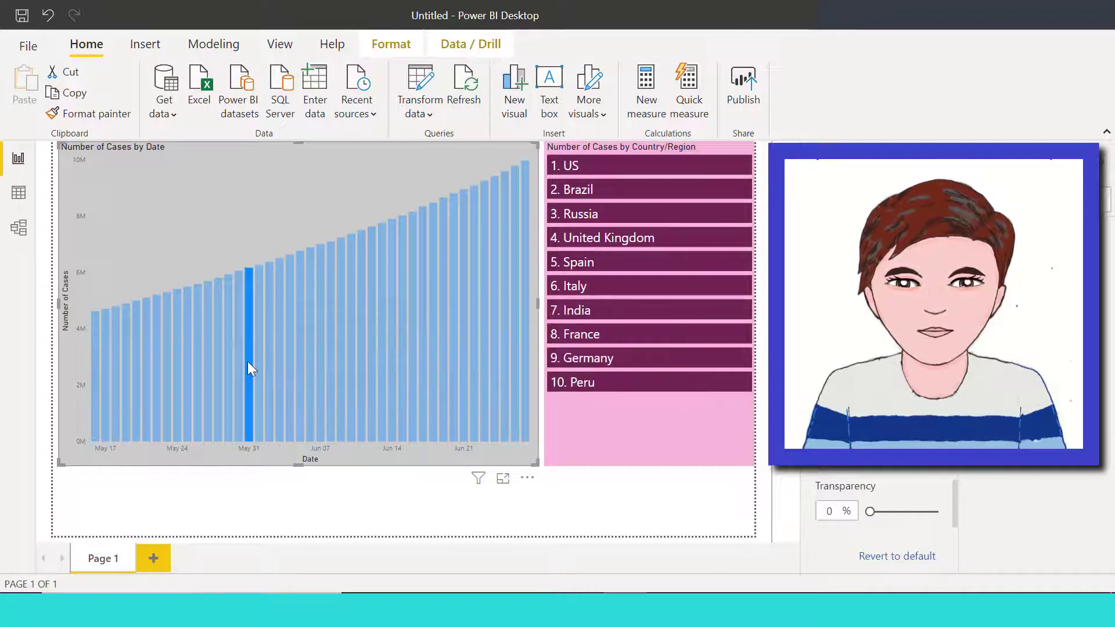
pyautogui.moveTo(312, 346)
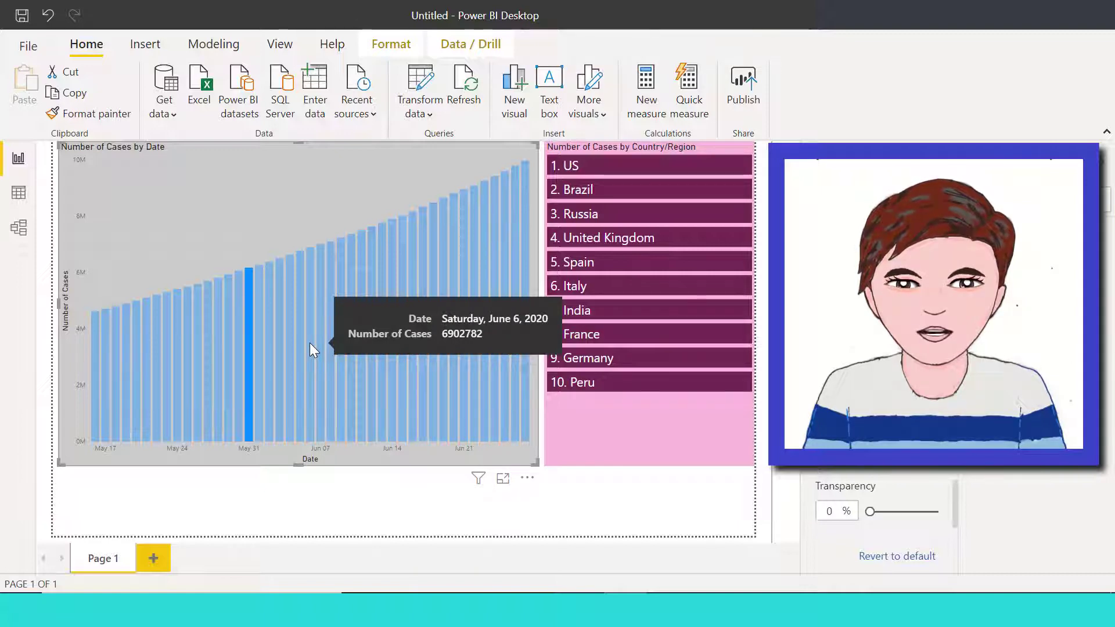
pyautogui.click(310, 343)
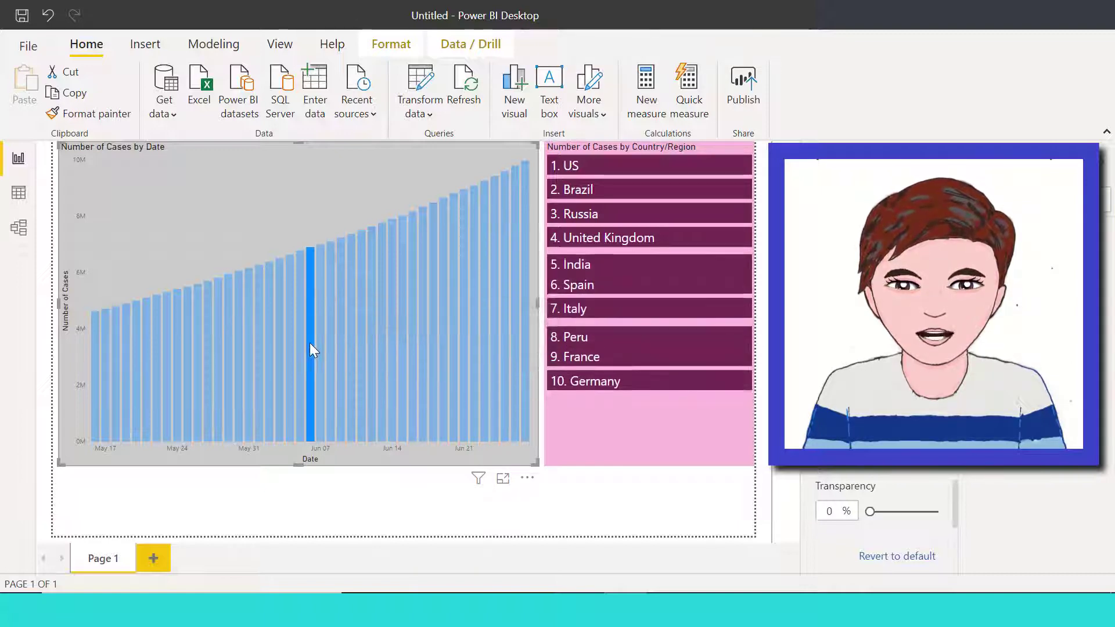
pyautogui.click(423, 339)
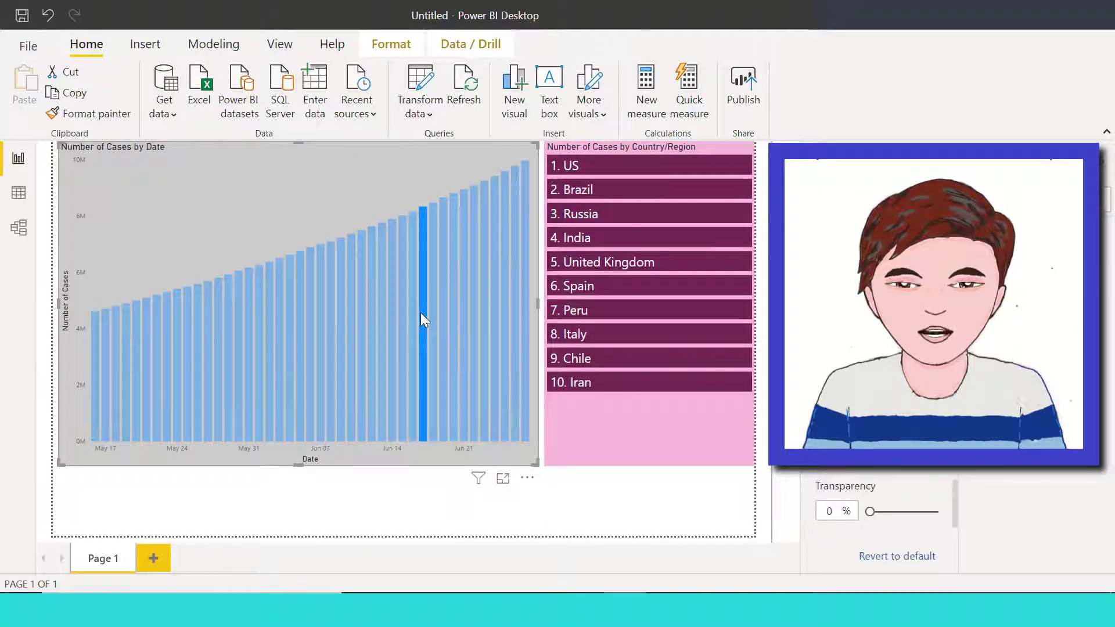
pyautogui.click(421, 311)
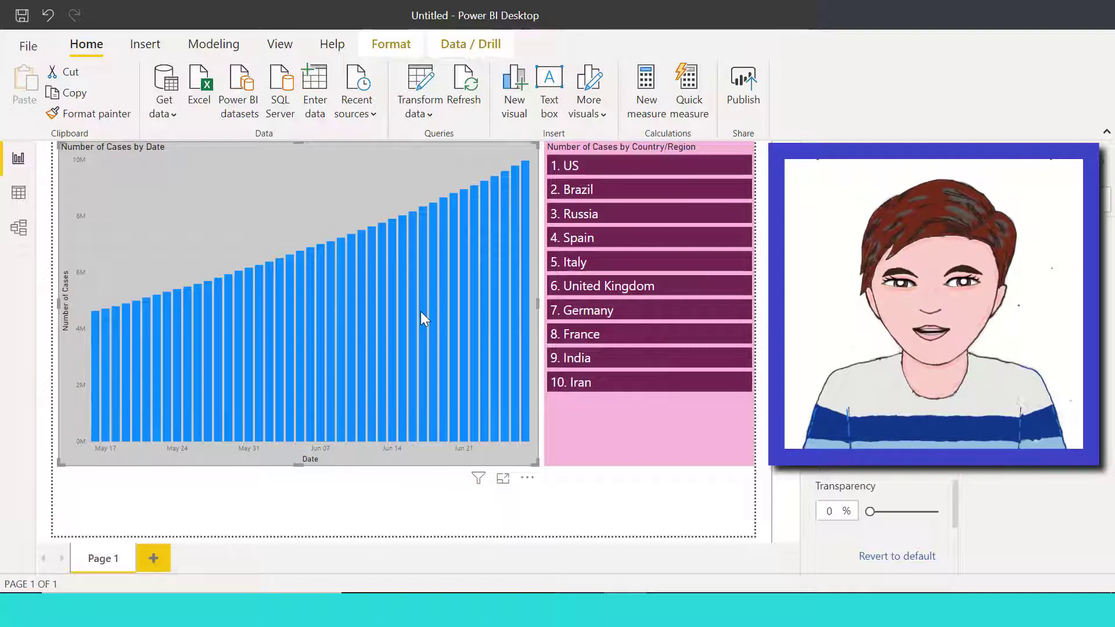
# Step: Highlight the US share of cases in the column chart and inspect its values for May 16 and June 27
pyautogui.click(644, 168)
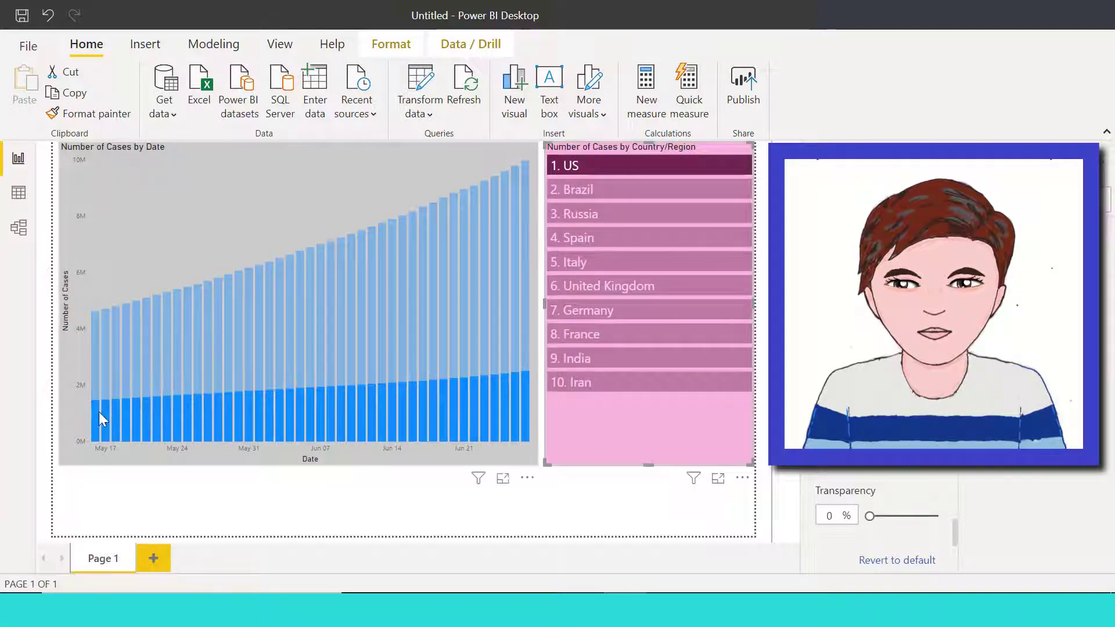
pyautogui.moveTo(93, 414)
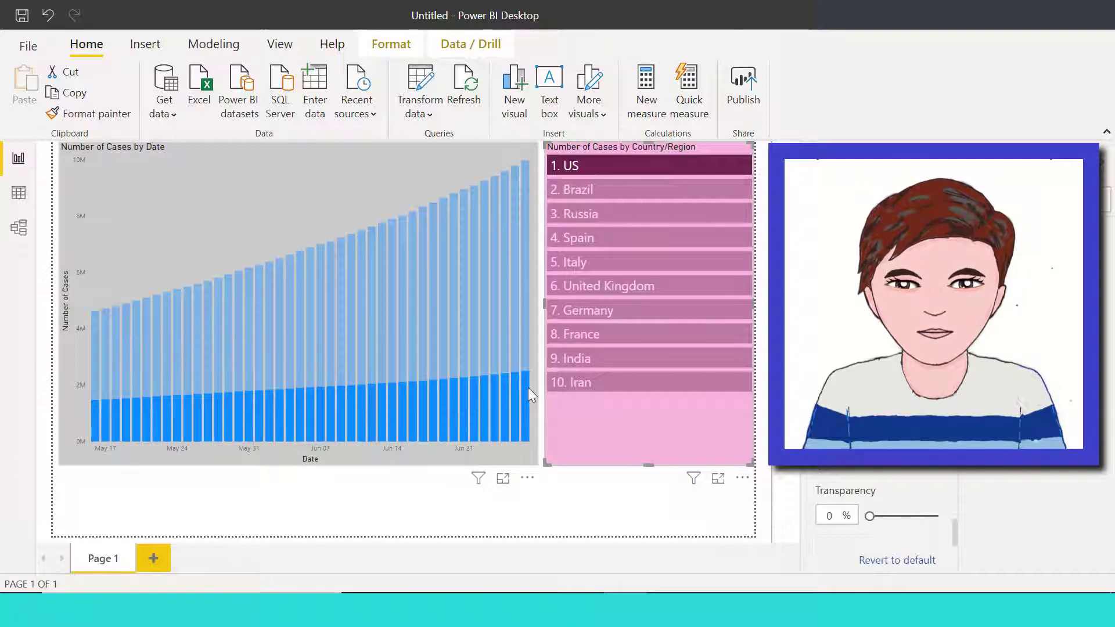
pyautogui.moveTo(525, 384)
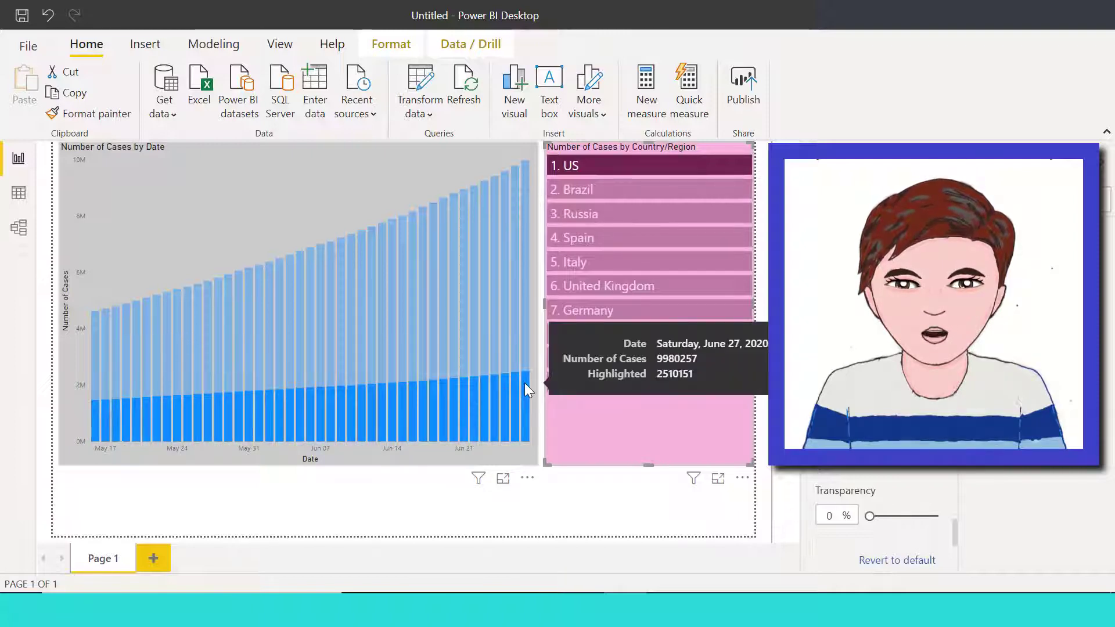